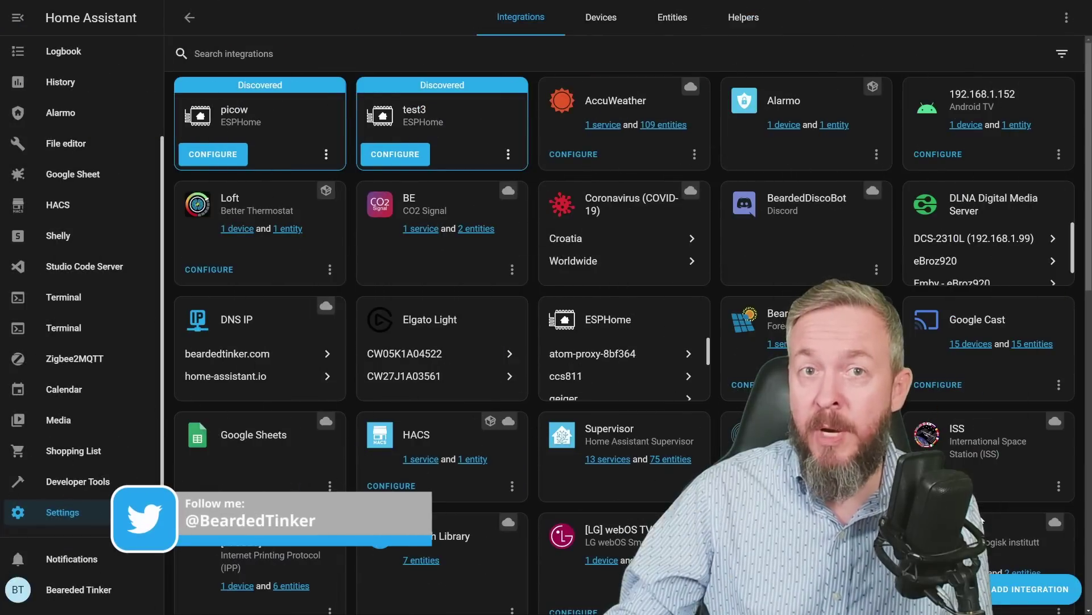
- Add the Local Calendar integration with a new calendar named Work
left_click(1030, 589)
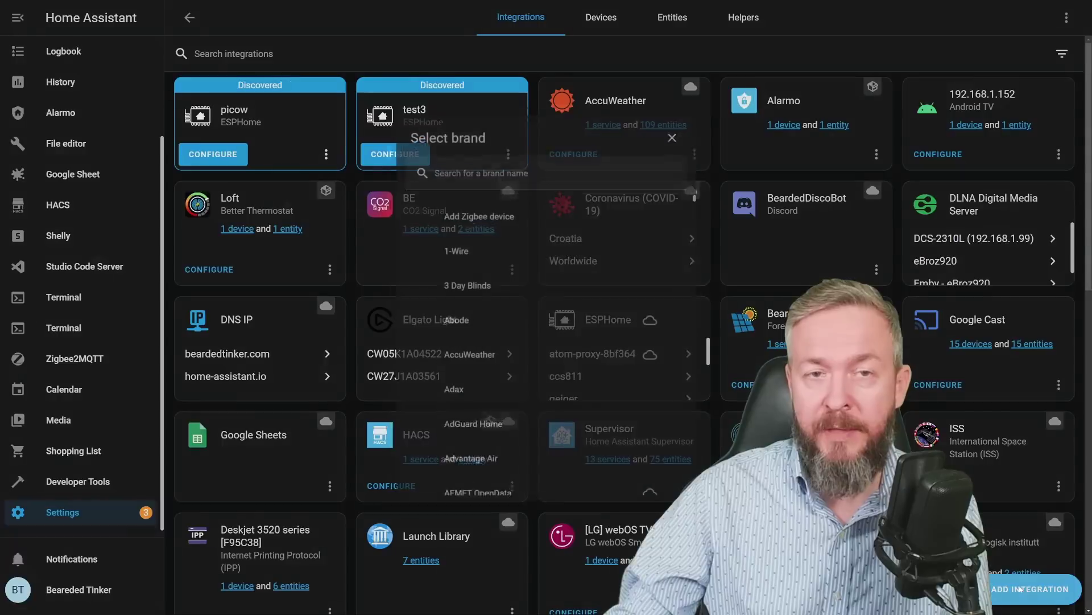
type("c")
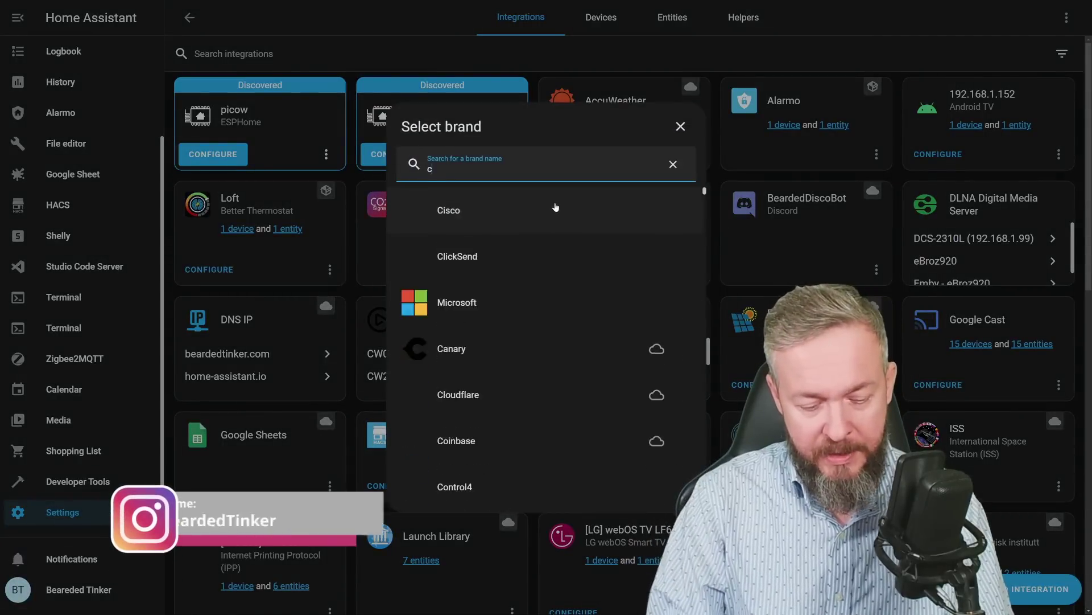
type("alen")
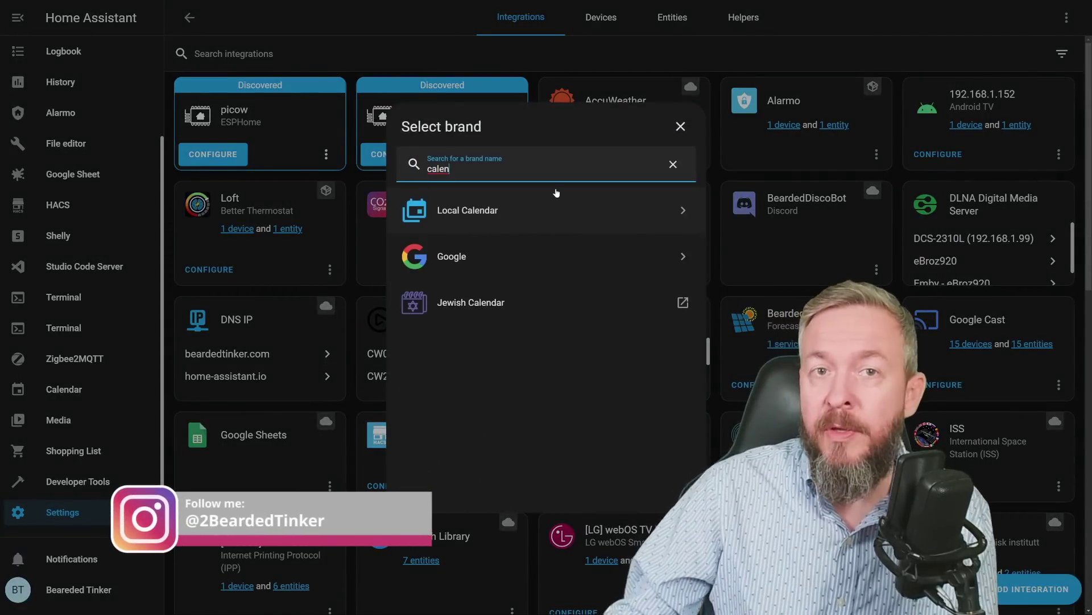
left_click(488, 210)
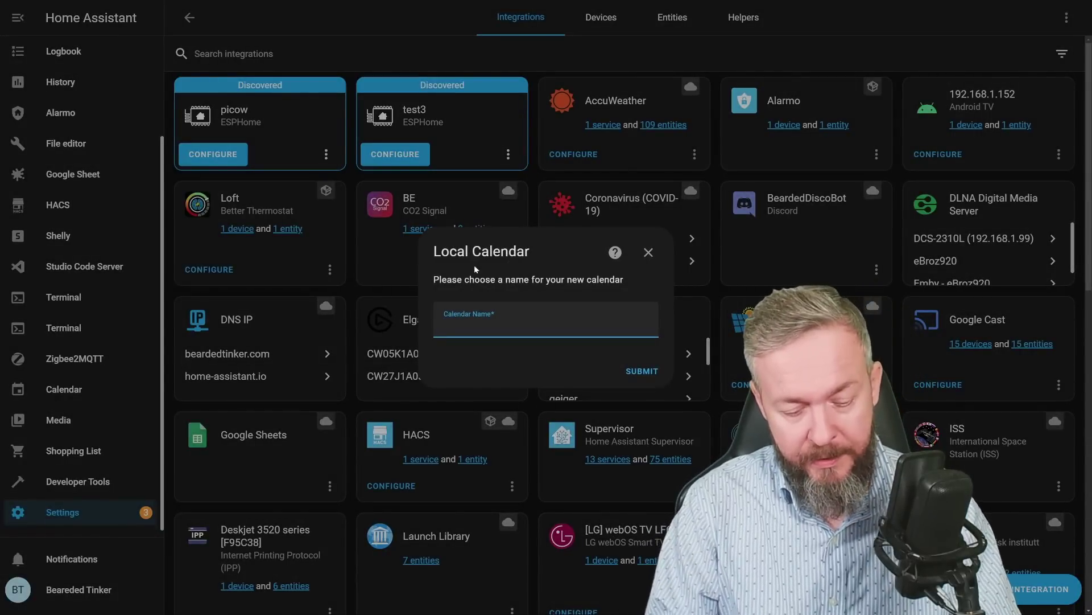
type("Work")
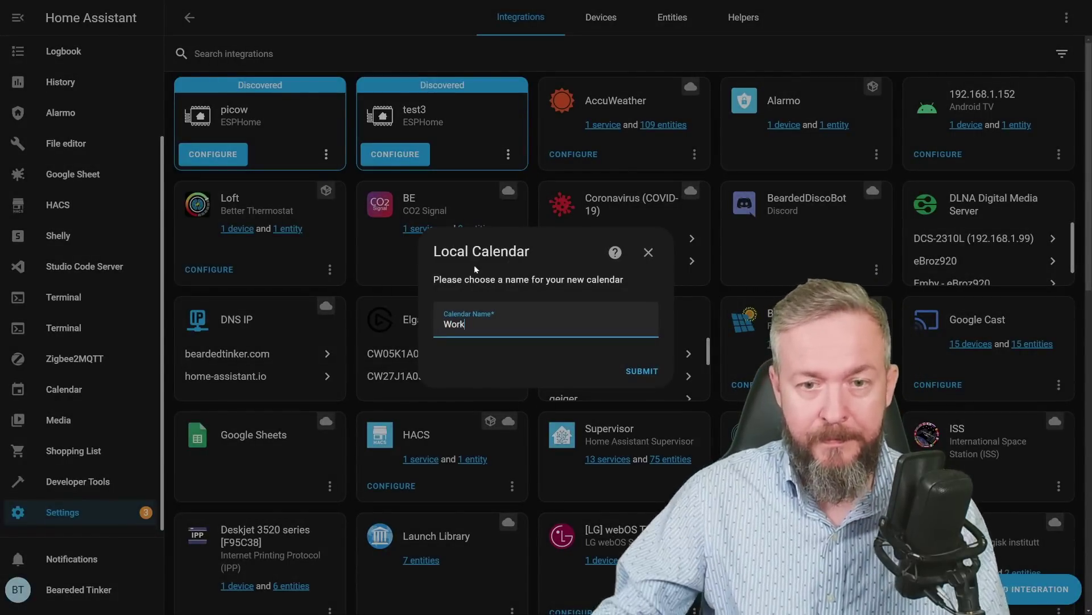
left_click(645, 371)
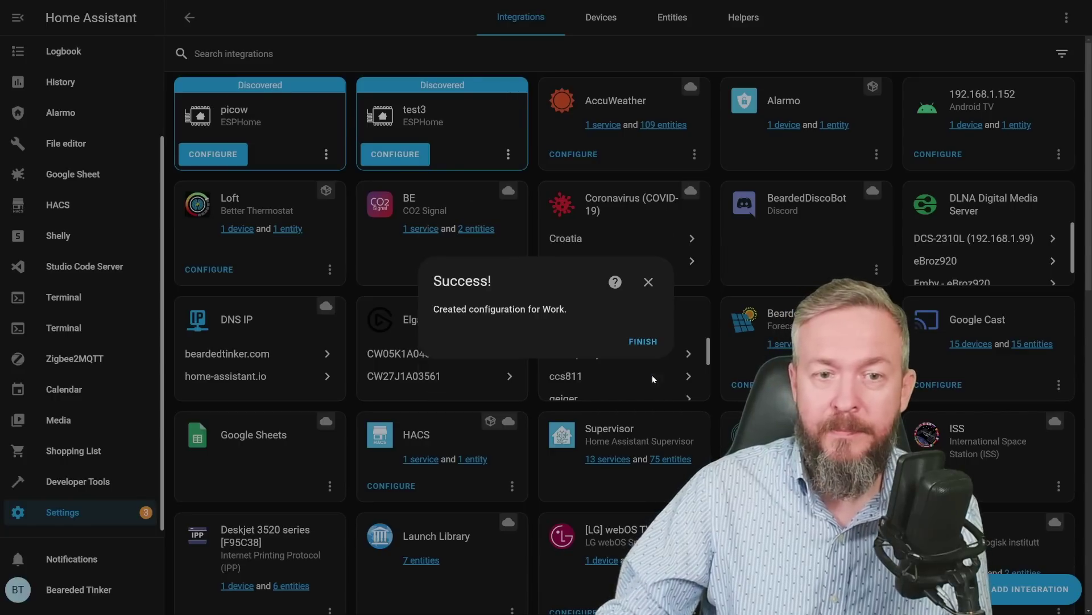
left_click(640, 340)
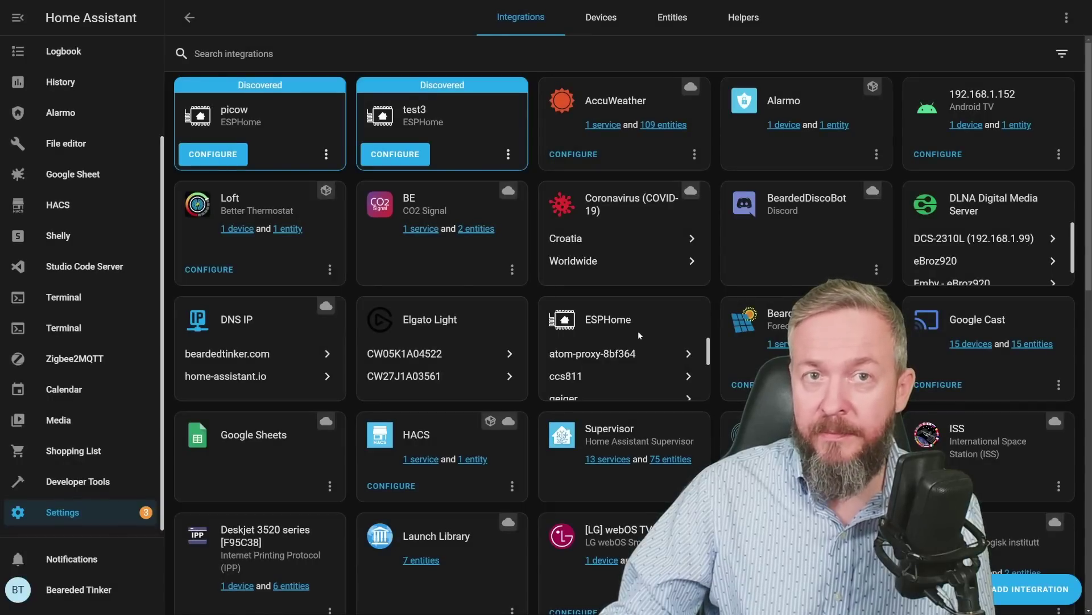
- Start a new calendar event titled "Lunch with client" with description "Lunch with president" in the Work calendar
left_click(57, 388)
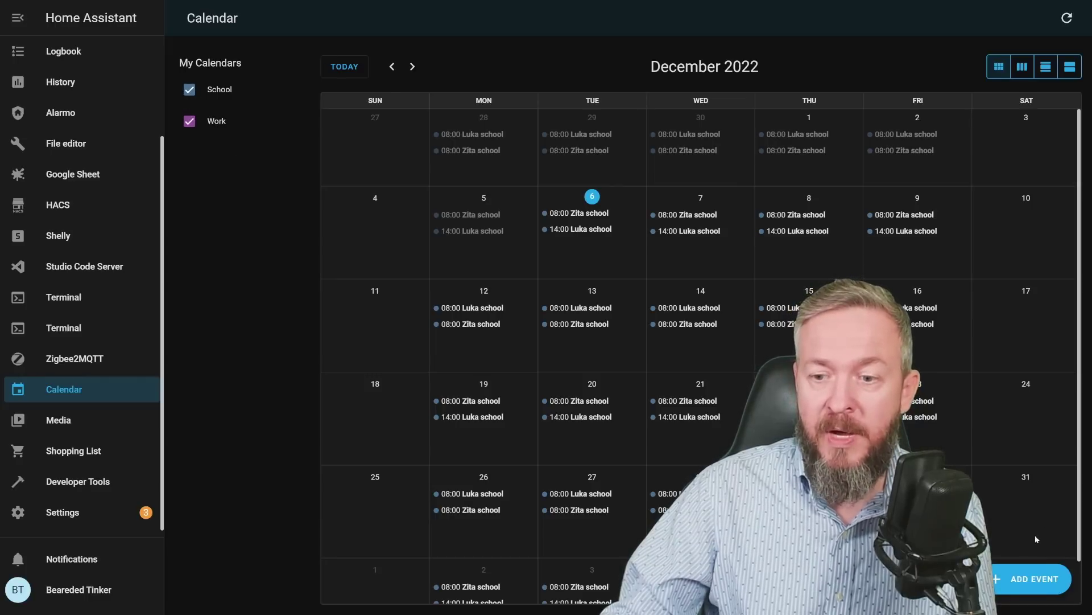
left_click(1023, 576)
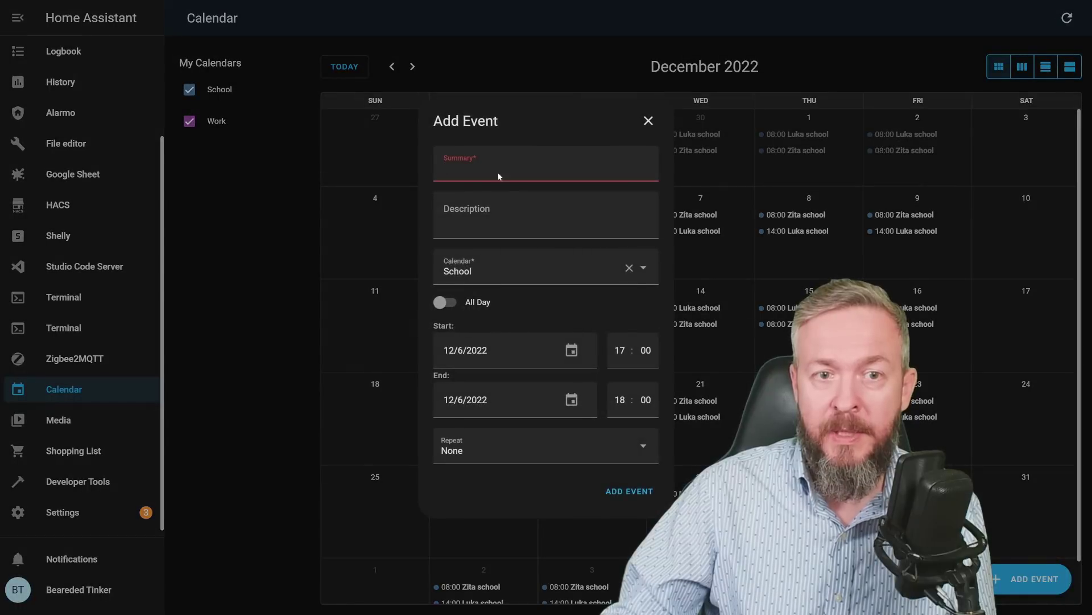
type("L")
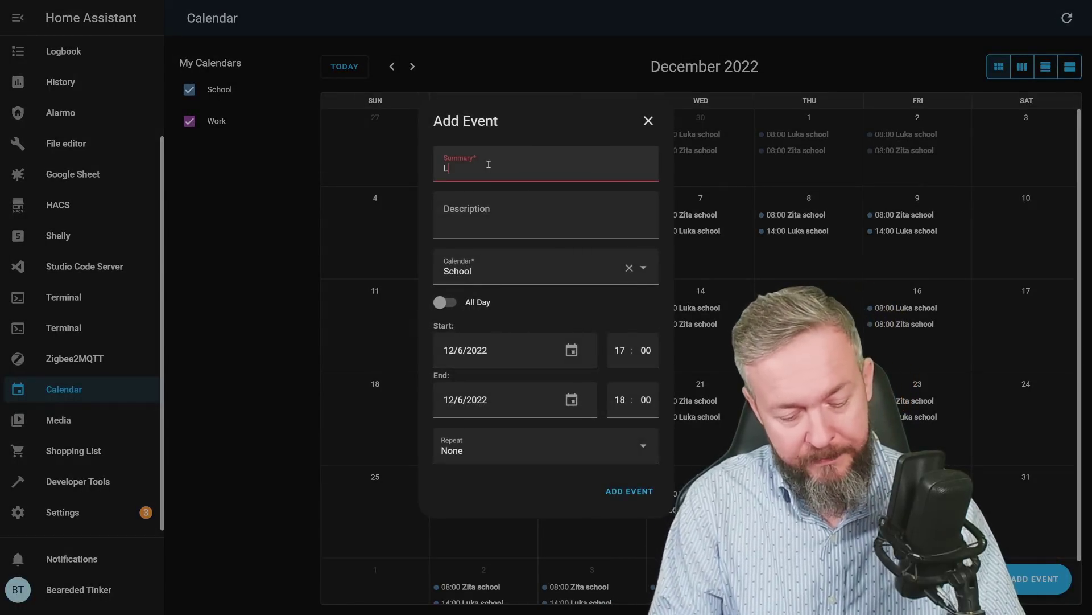
type("unch with client")
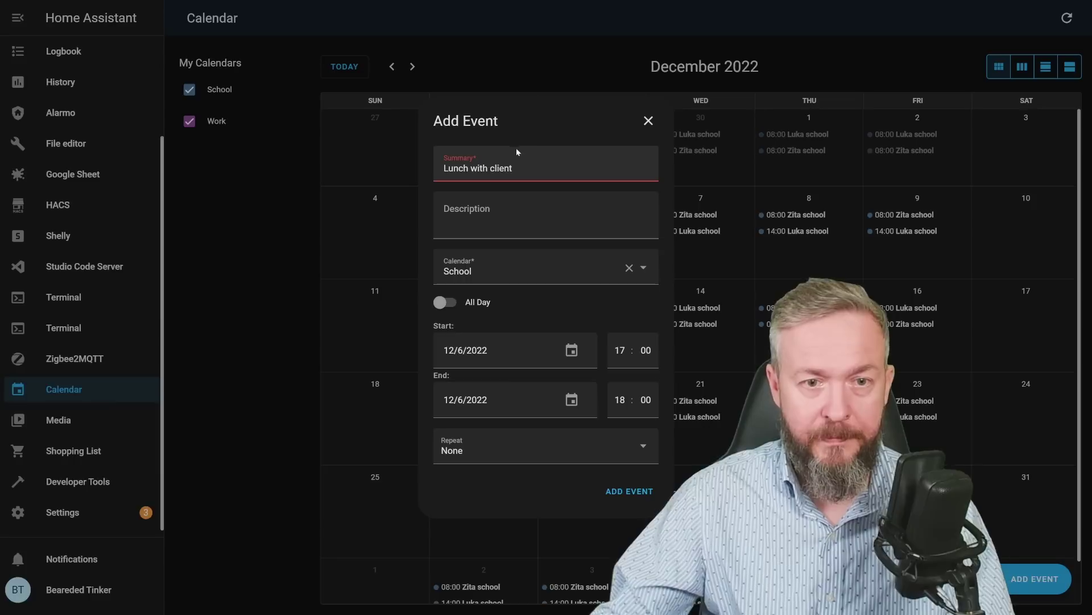
left_click(516, 222)
type("L")
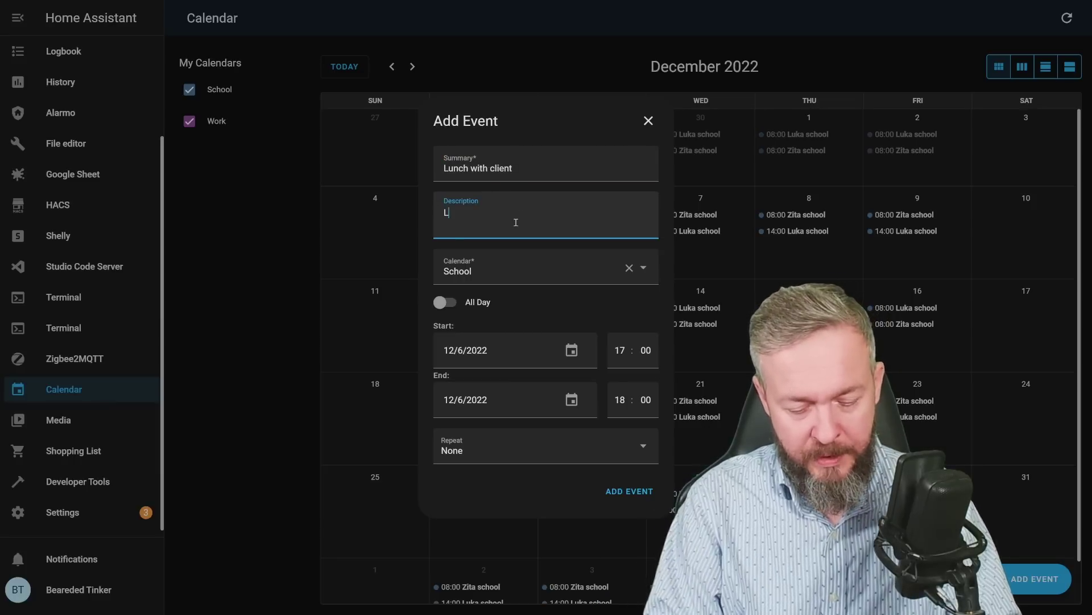
type("unch ")
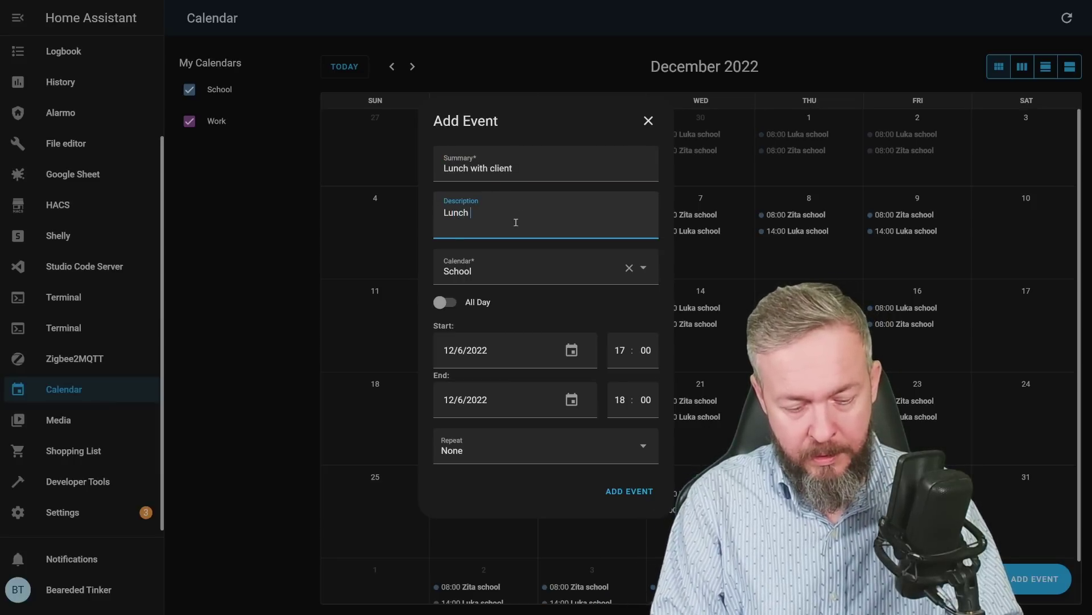
type("with president")
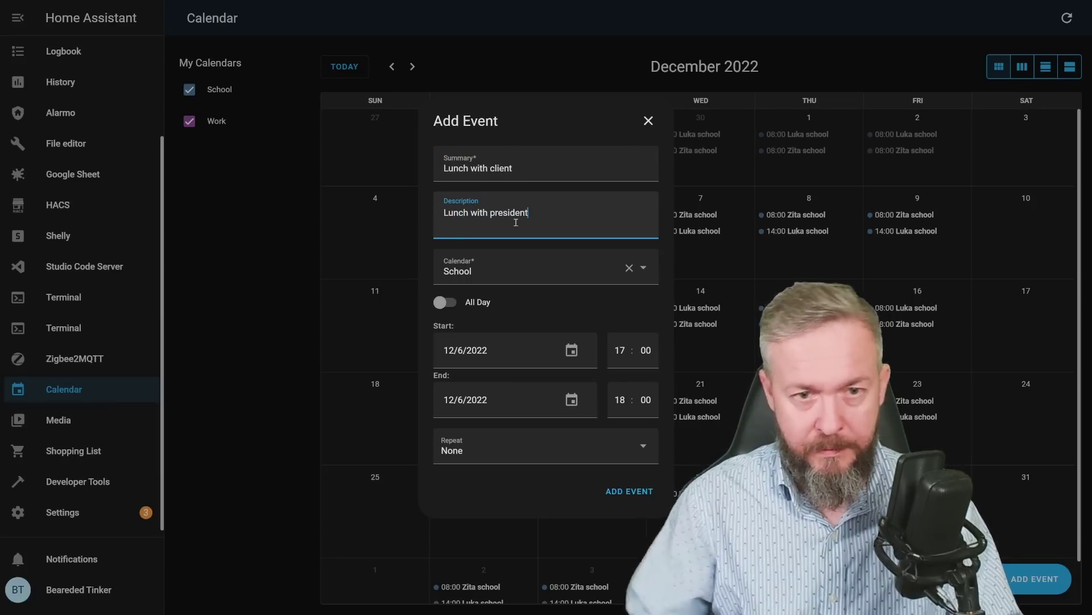
left_click(650, 269)
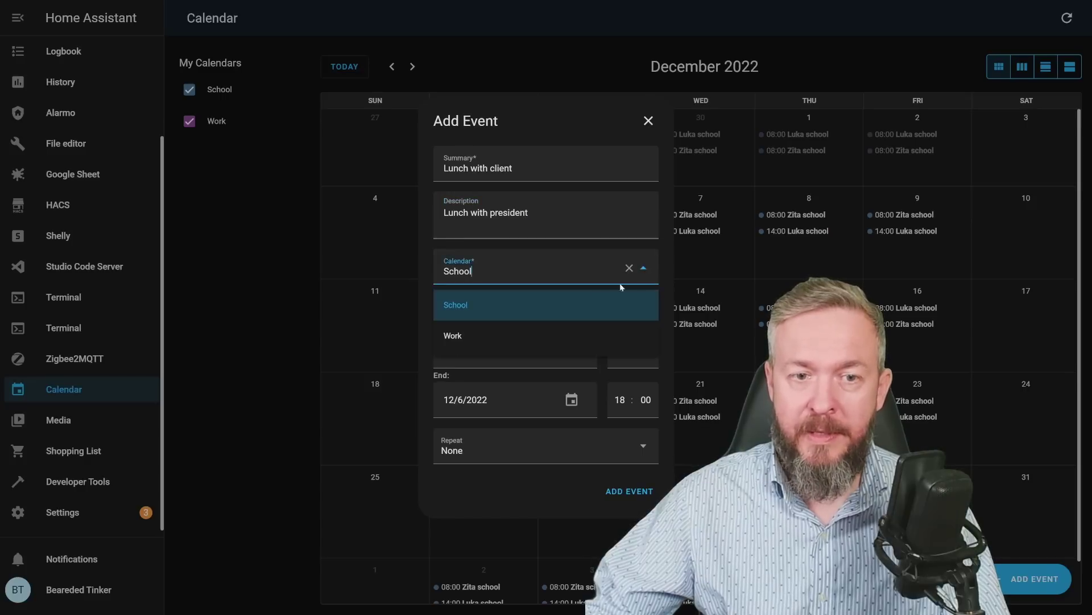
left_click(471, 339)
- Set the event to start on 12/9/2022 at 13:00 and to end on 12/9/2022
left_click(580, 349)
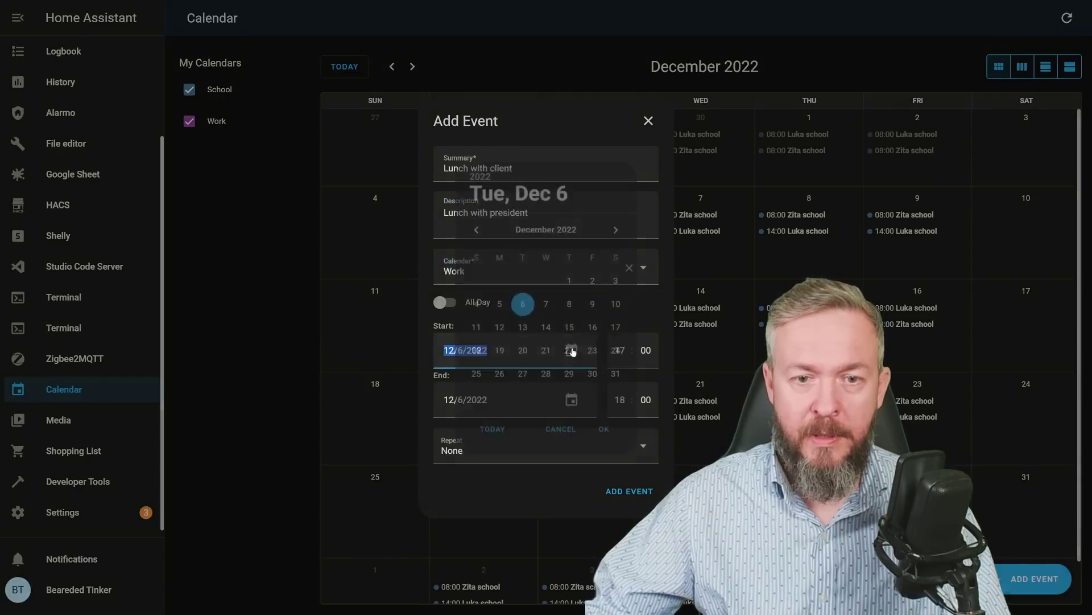
left_click(596, 303)
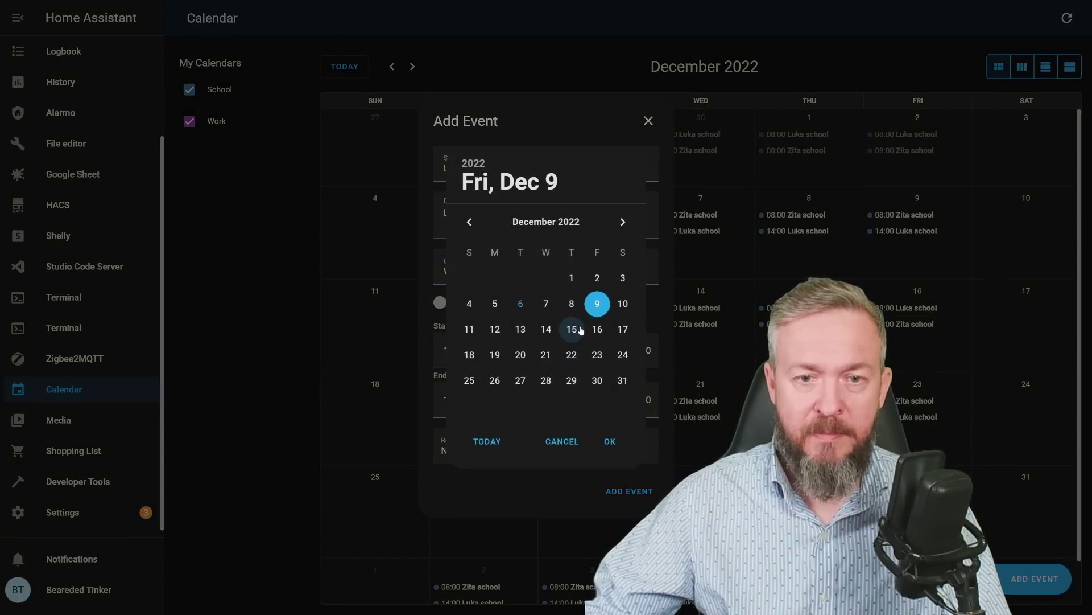
left_click(607, 442)
left_click(619, 351)
type("13")
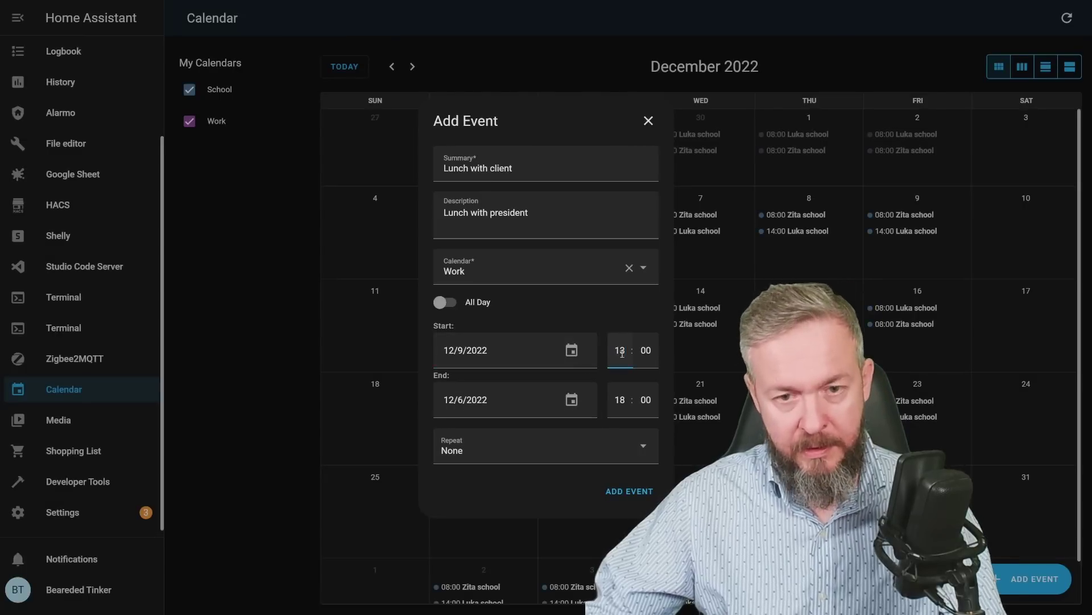
left_click(573, 400)
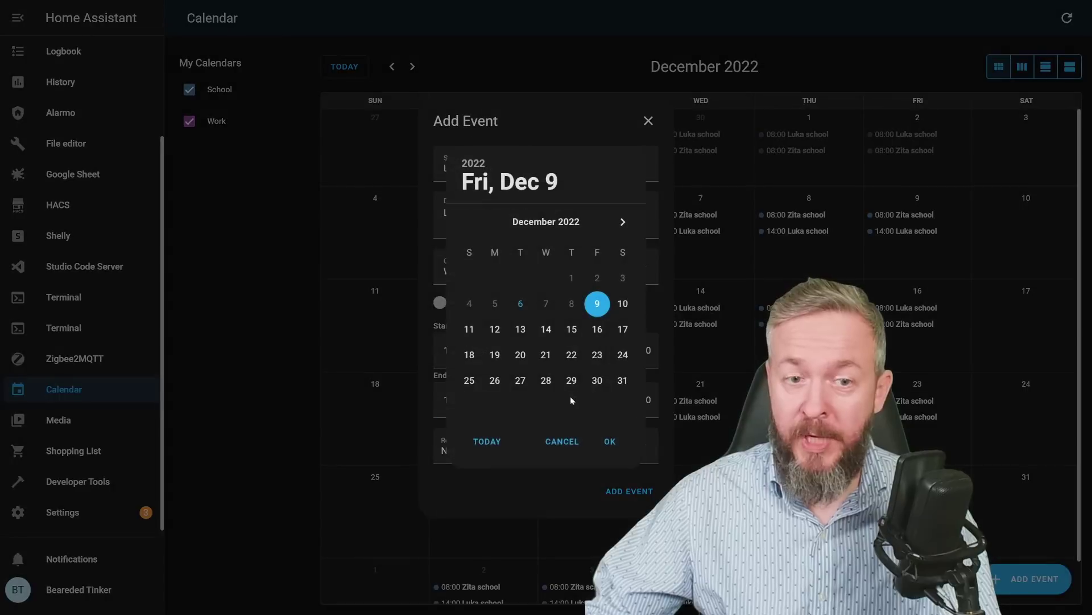
left_click(611, 442)
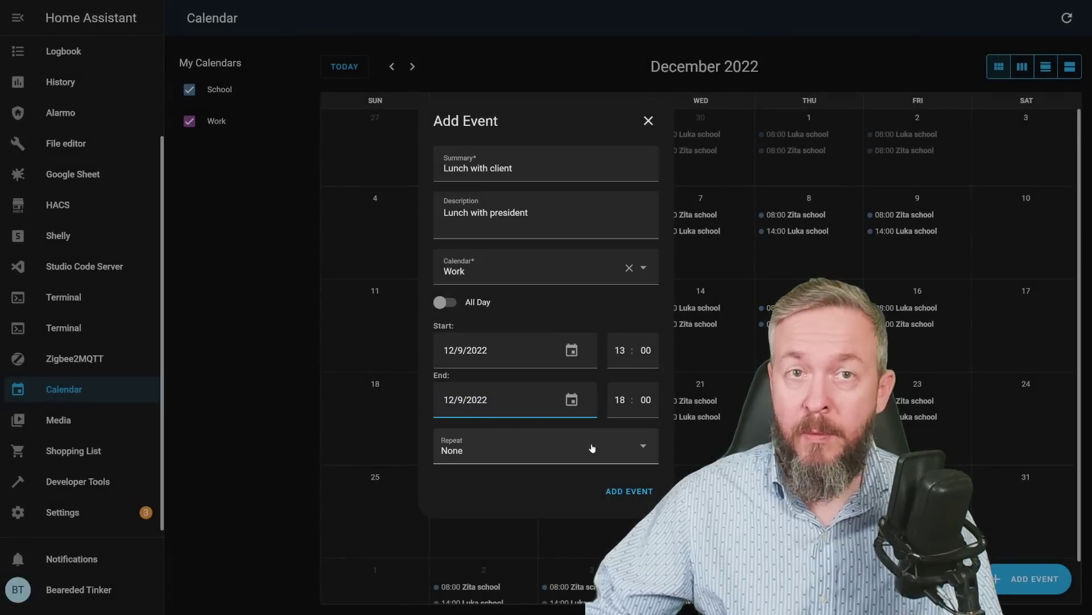
- Make the event repeat weekly on Friday at an interval of 4 weeks
left_click(592, 448)
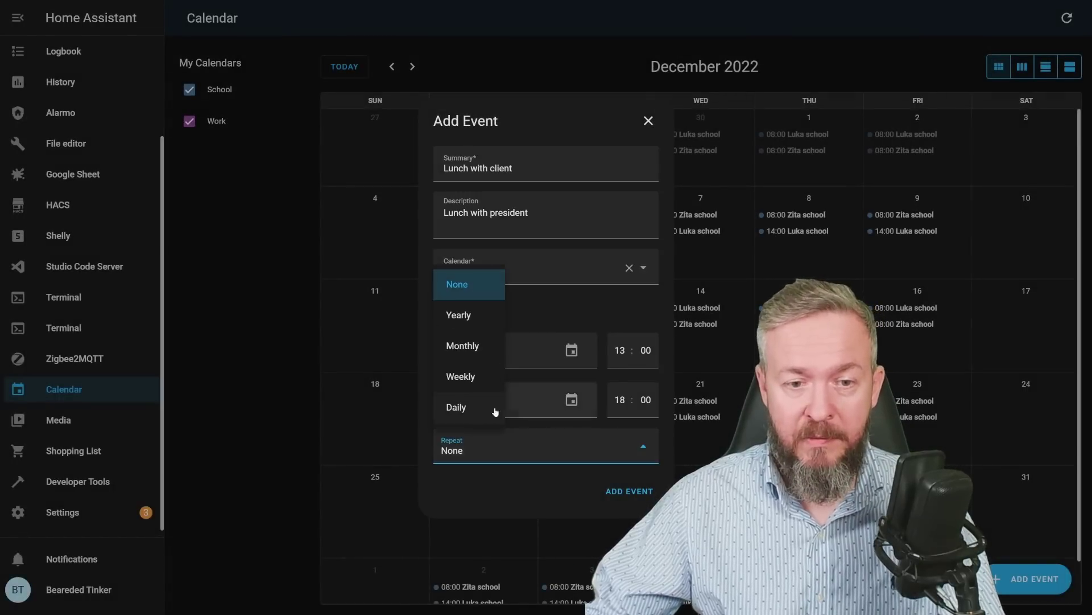
left_click(462, 375)
left_click(615, 468)
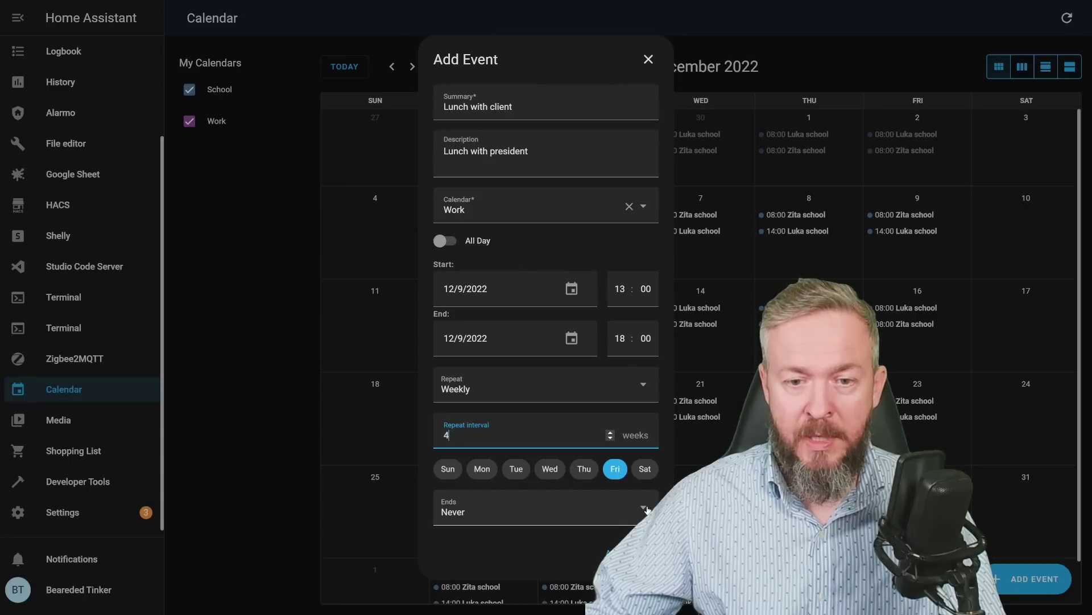
- End the event's recurrence on 9/30/2023 and add the event to the calendar
left_click(455, 512)
left_click(452, 469)
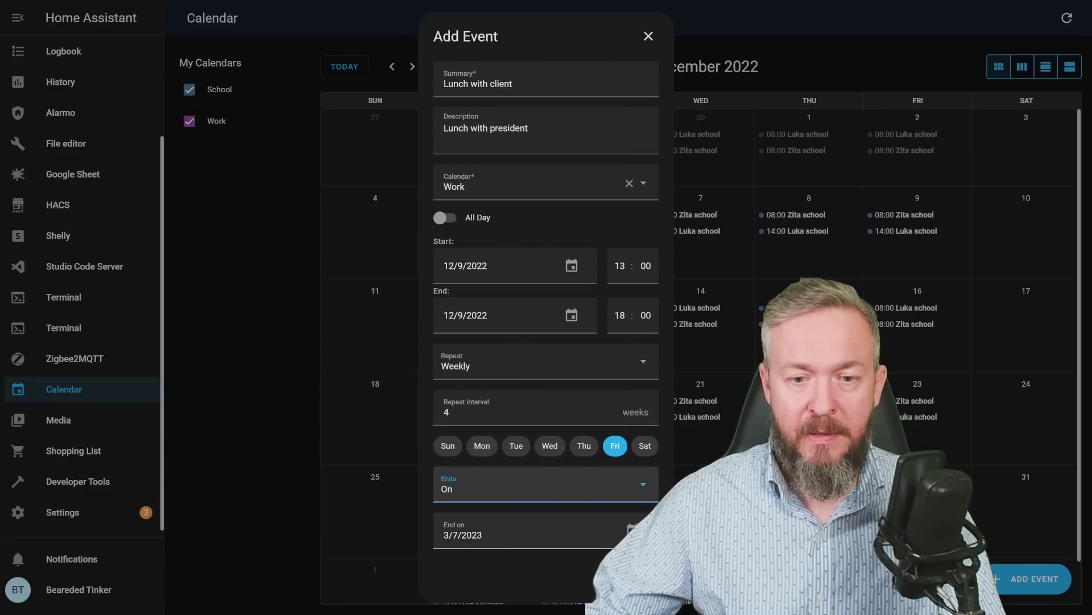
left_click(500, 536)
left_click(623, 230)
left_click(623, 230)
left_click(623, 230)
left_click(623, 230)
left_click(623, 230)
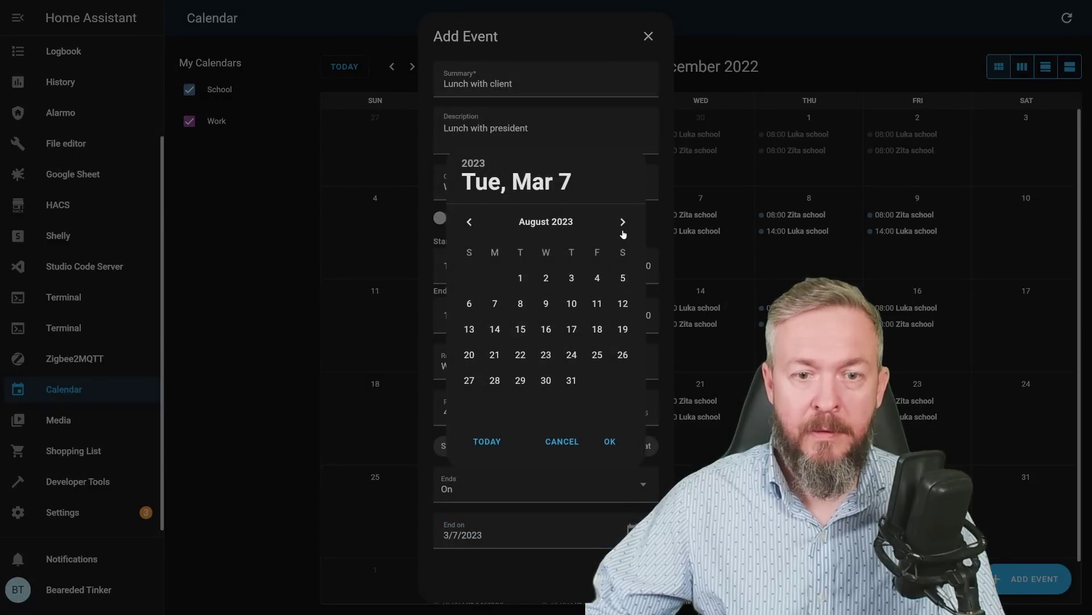
left_click(623, 230)
left_click(623, 382)
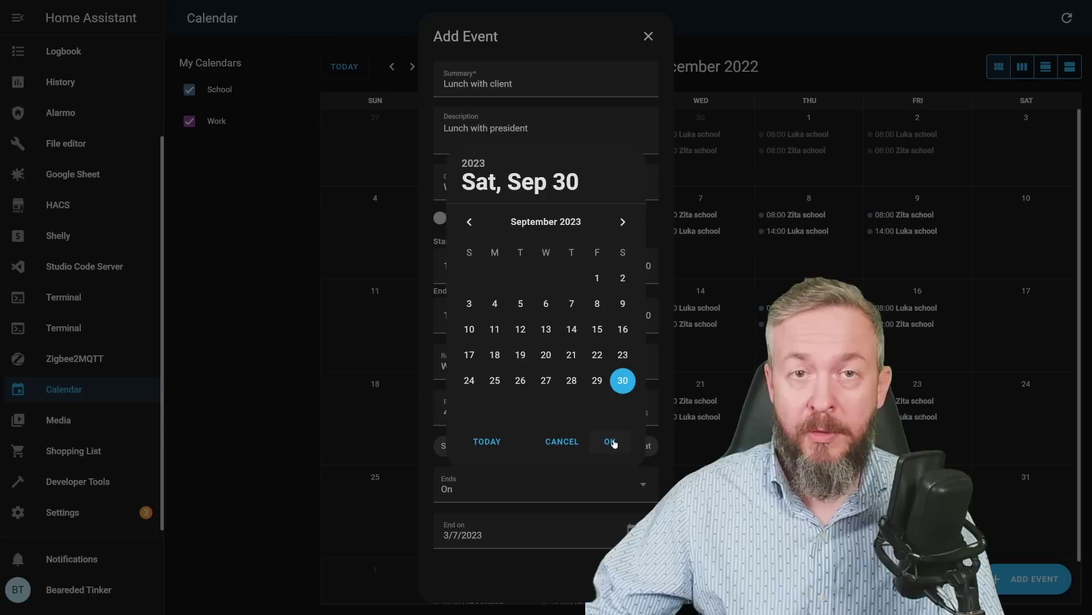
left_click(611, 442)
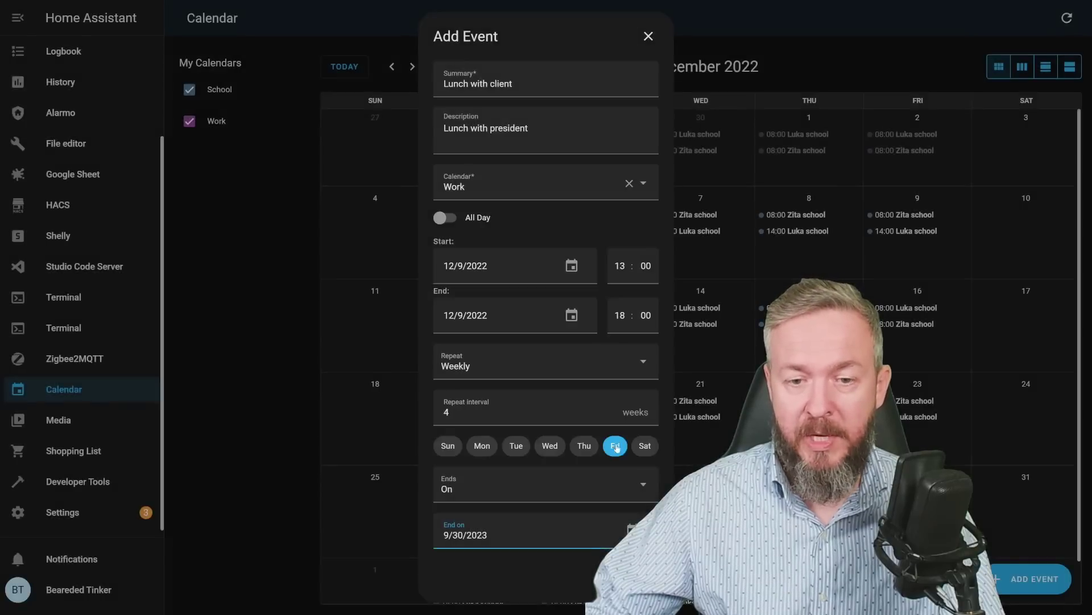
left_click(638, 578)
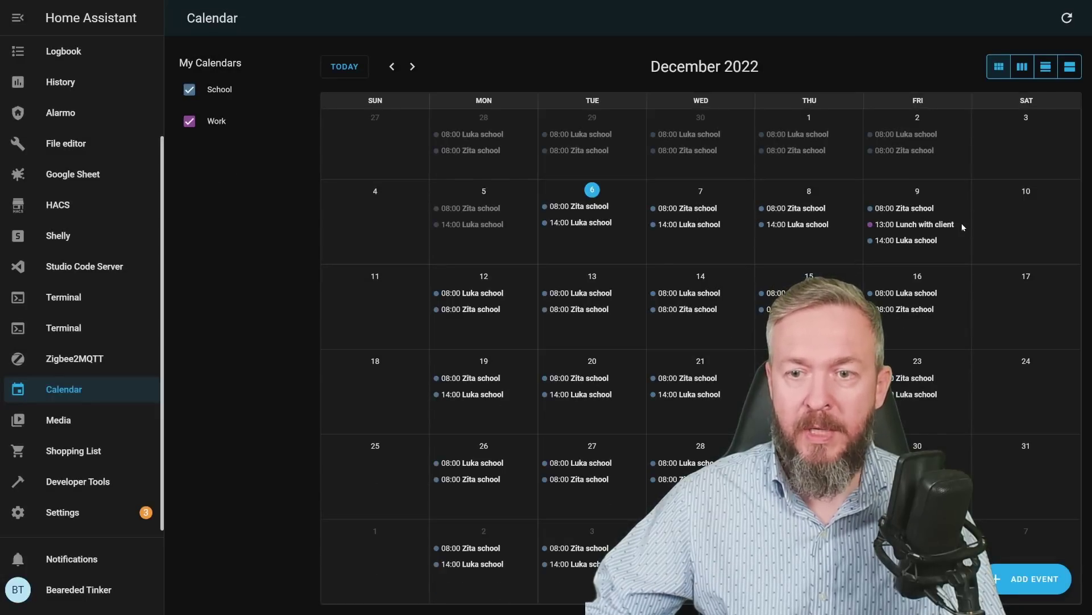
- Hide the School calendar to view only the Work events, and show it again
left_click(192, 89)
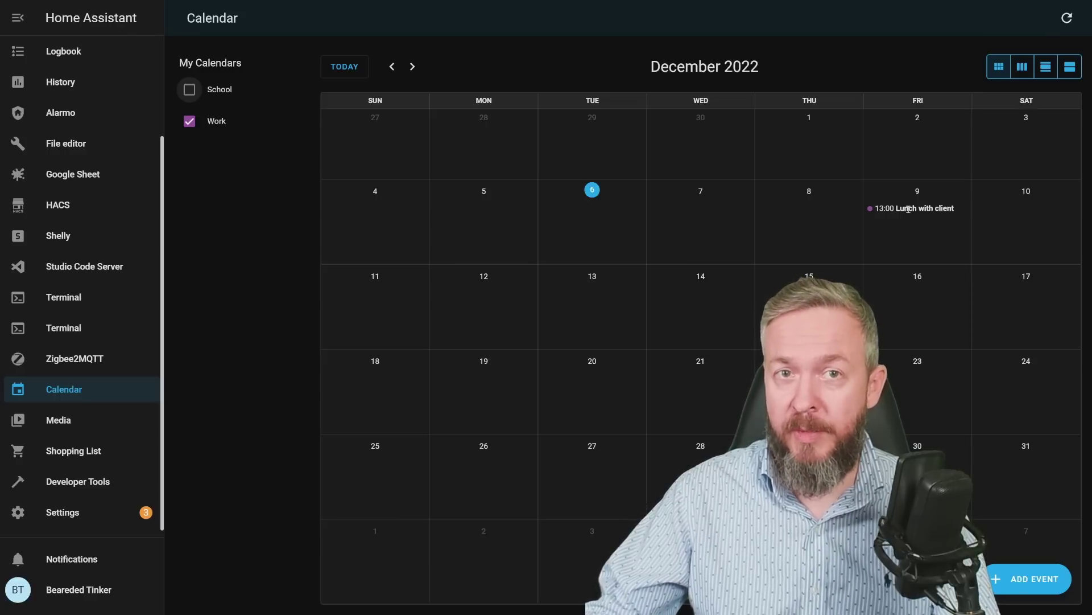
left_click(191, 90)
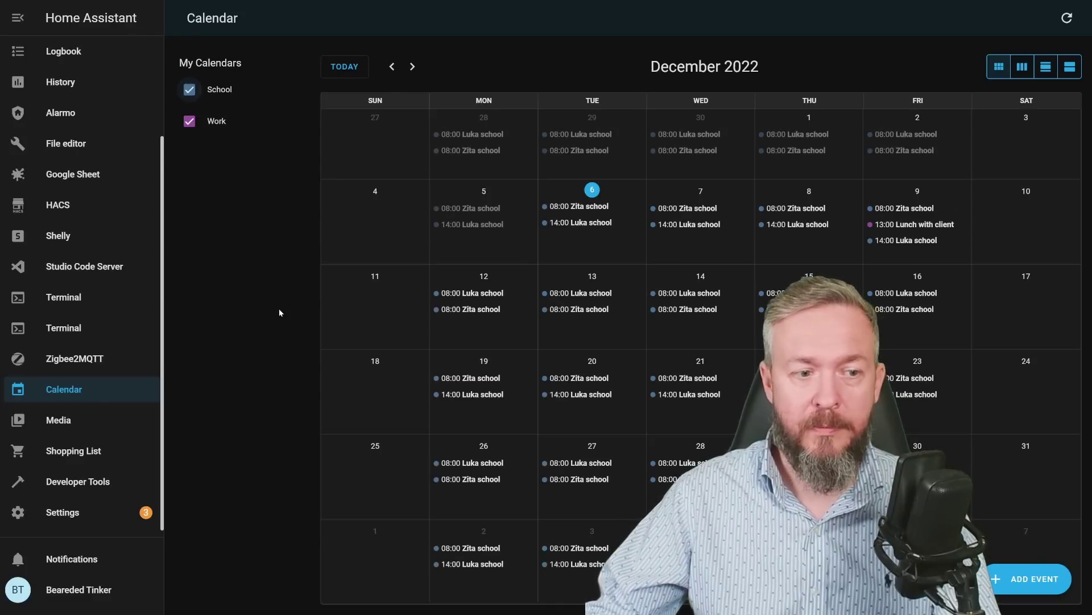
- Filter the entity states in Developer Tools by "cale" and examine the School calendar's message attribute
left_click(67, 483)
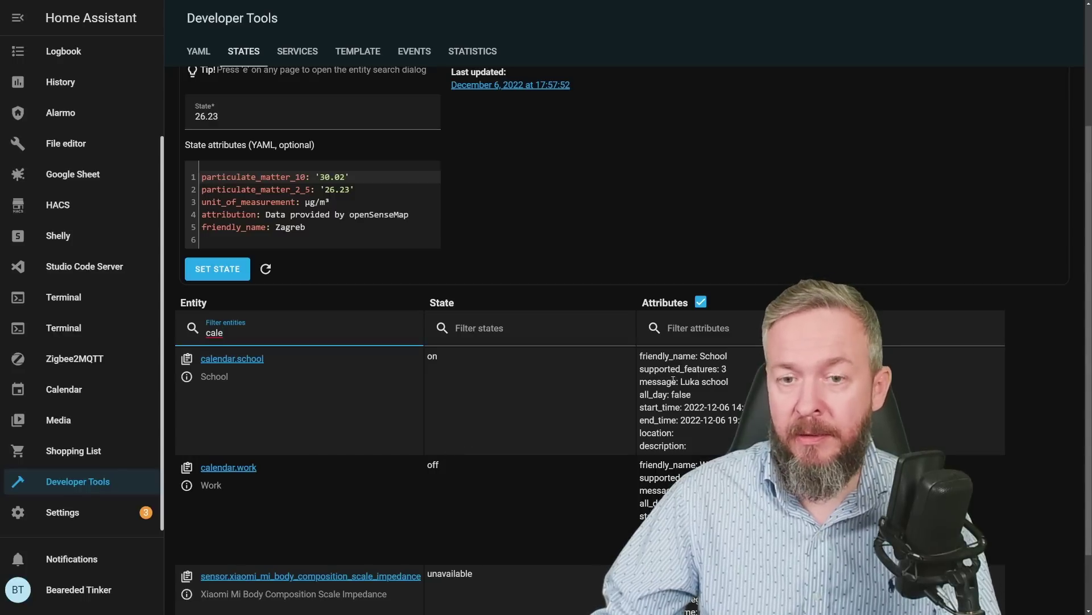
left_click_drag(678, 381, 639, 381)
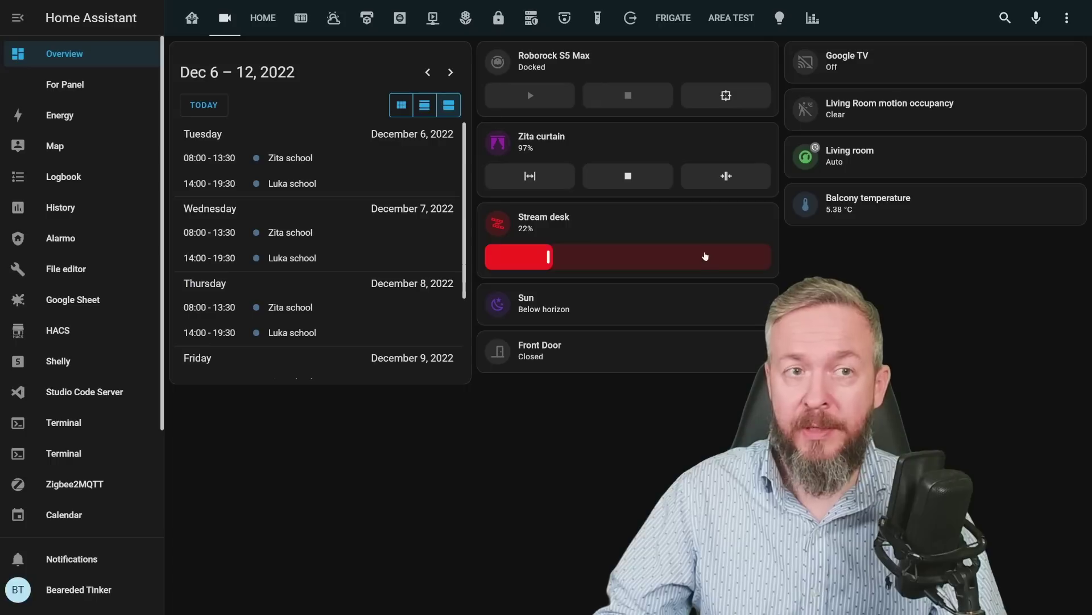
- Start editing the dashboard and add a Calendar card to the Video view, finding it with the search term "calen"
left_click(1067, 18)
left_click(1047, 53)
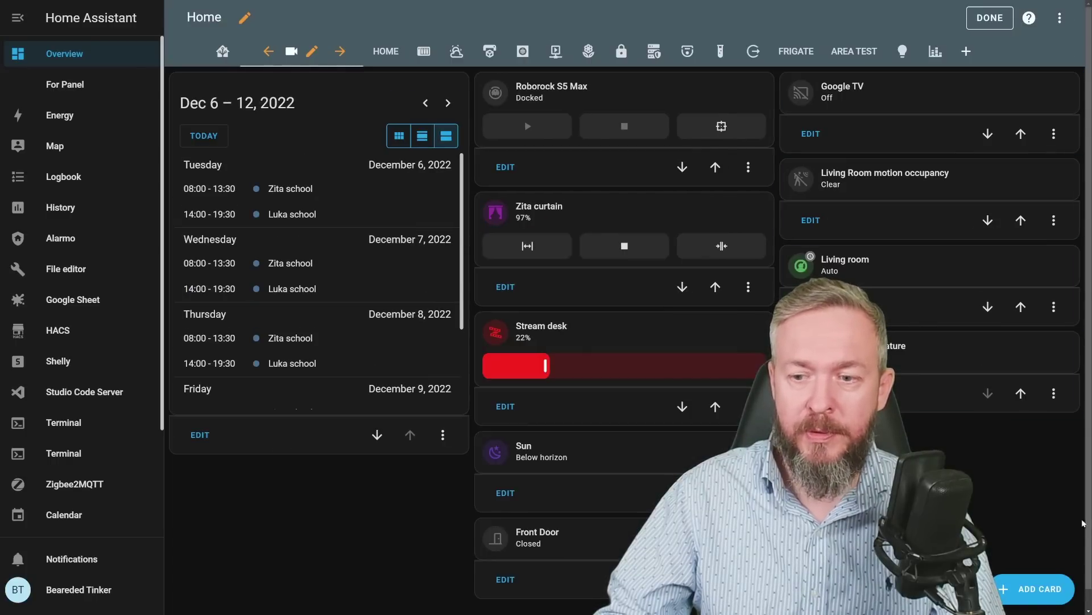
left_click(1034, 588)
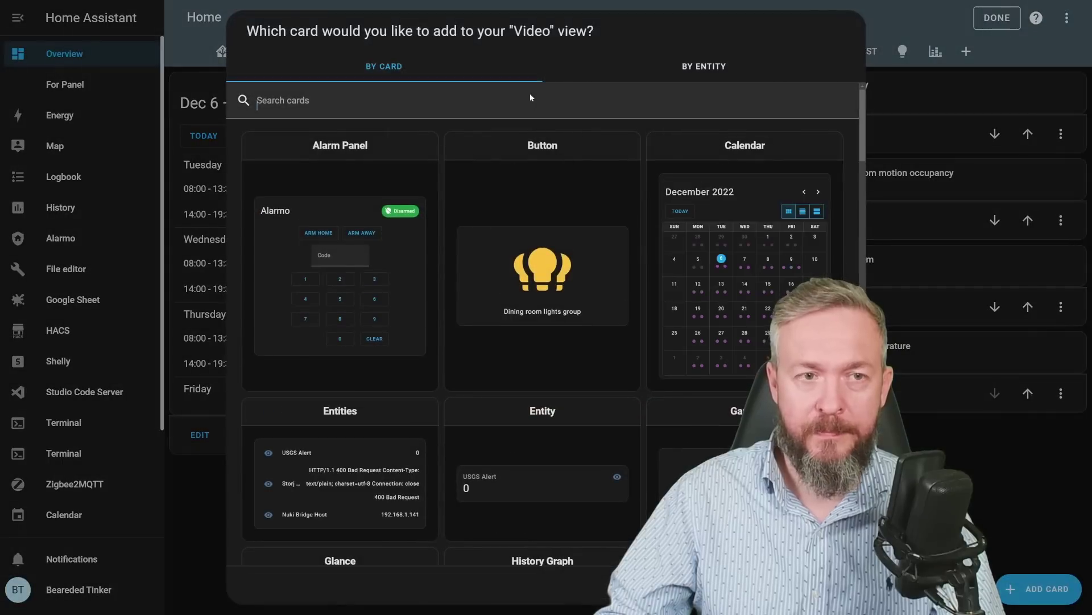
left_click(529, 97)
type("calen")
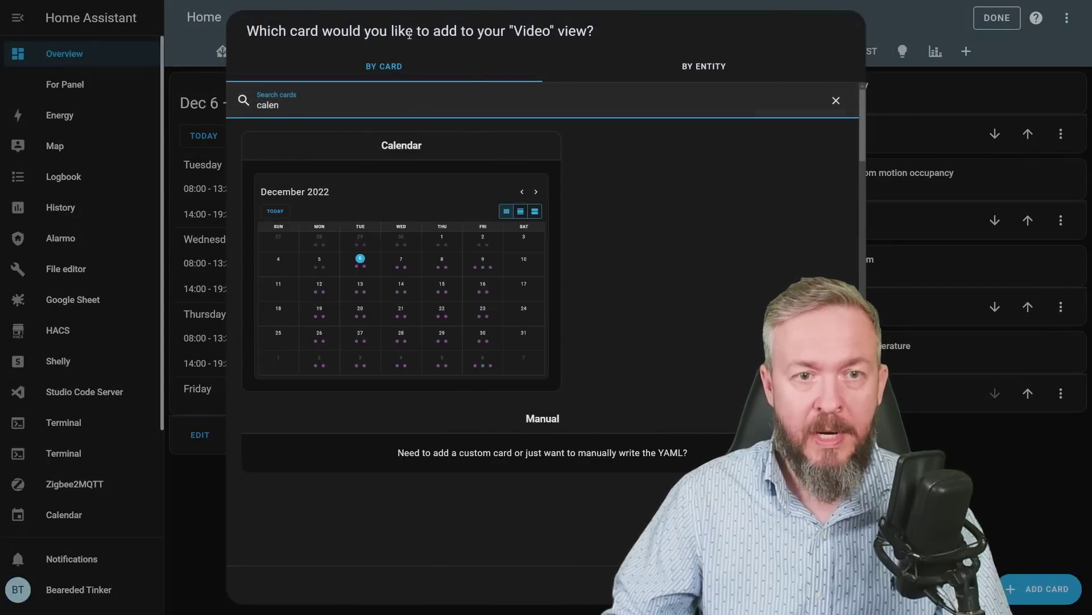
left_click(439, 147)
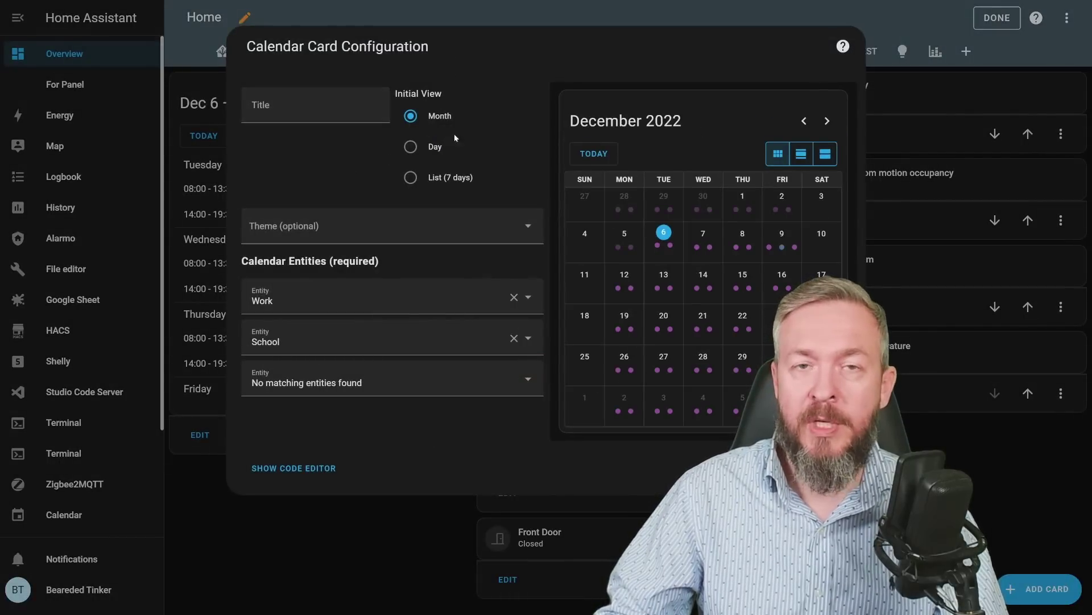
- Try the Day and List initial views, set the card back to Month, remove the School calendar and save the card
left_click(410, 146)
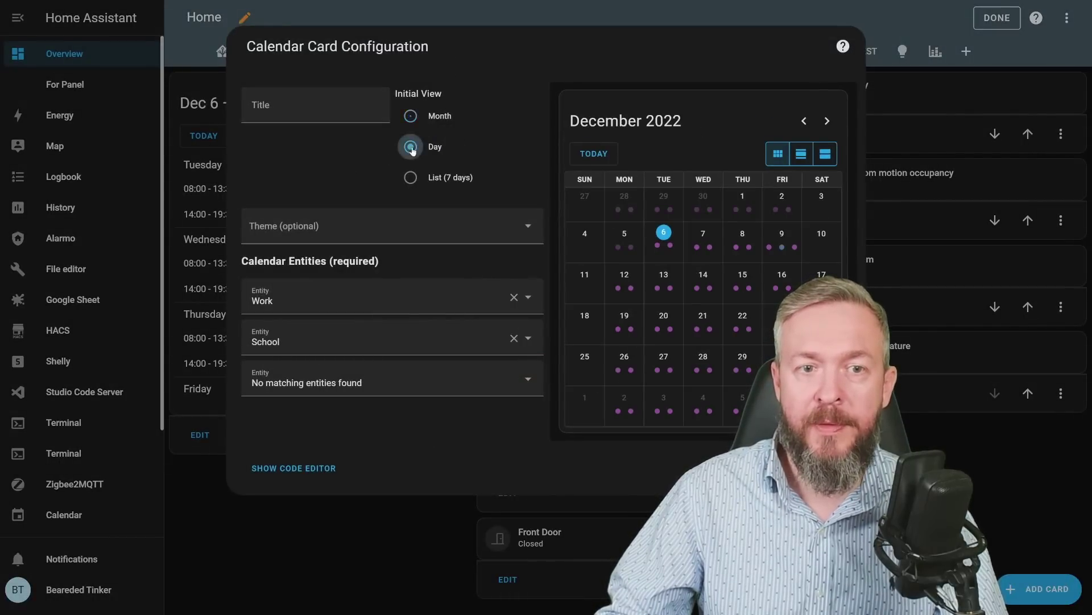
left_click(410, 177)
left_click(410, 116)
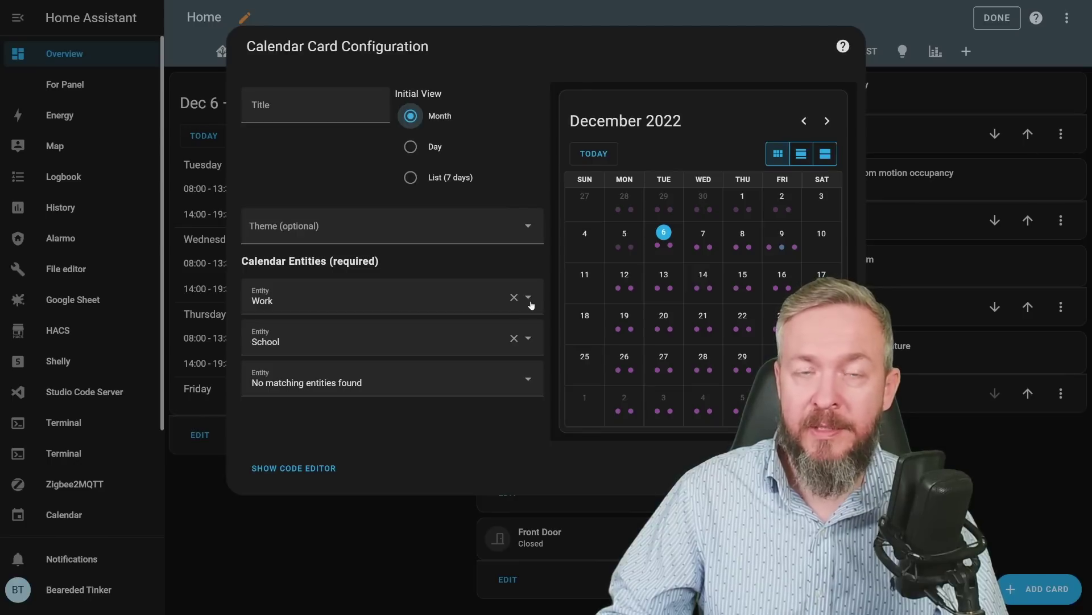
left_click(515, 339)
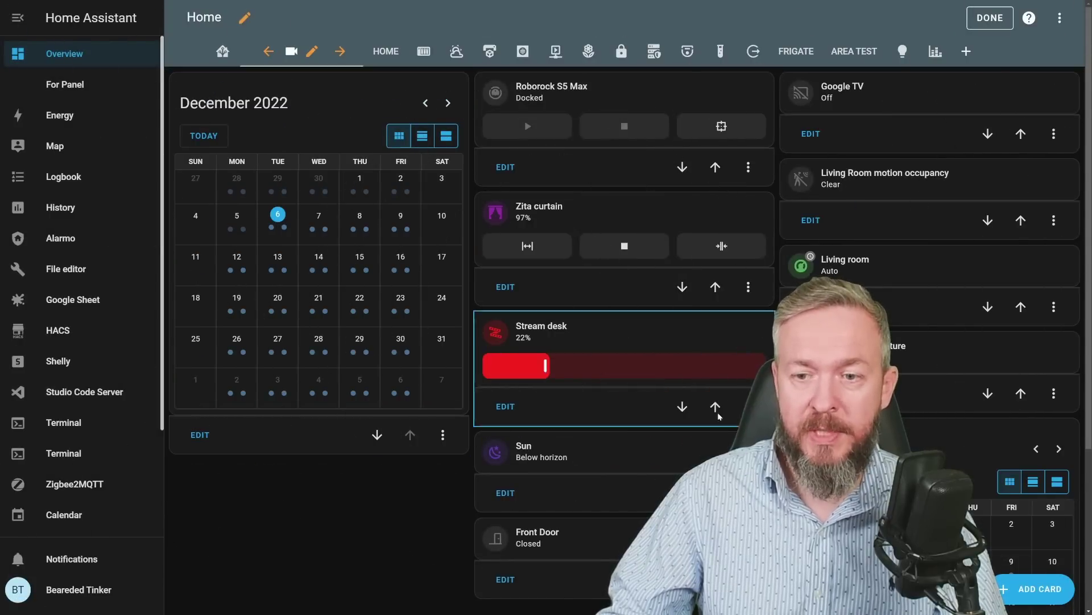
- View the new Work calendar card in the day layout and in the list layout
scroll(919, 305, "down", 4)
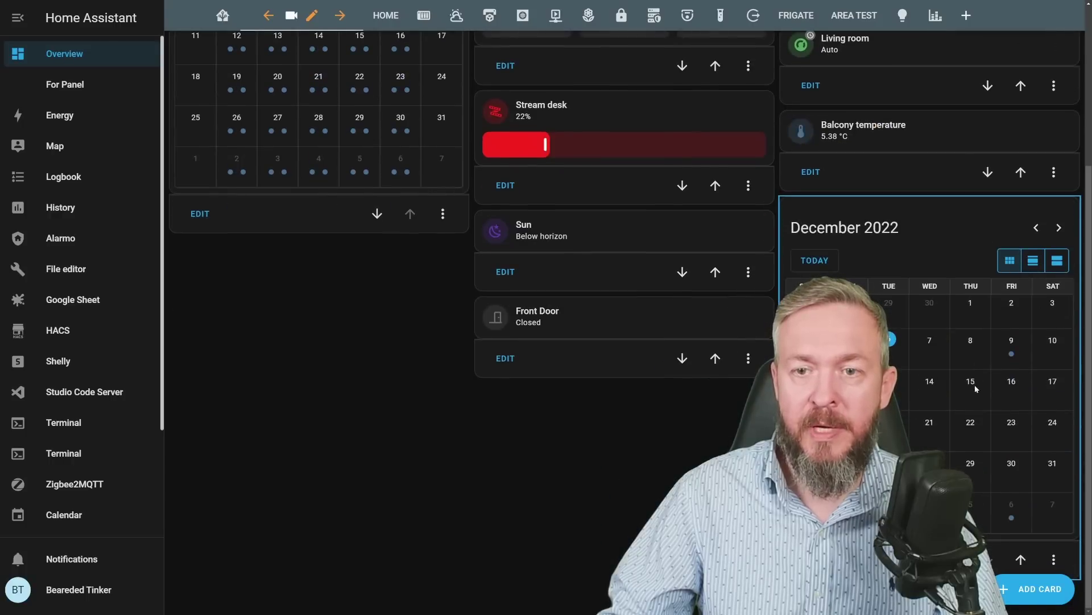
left_click(1032, 261)
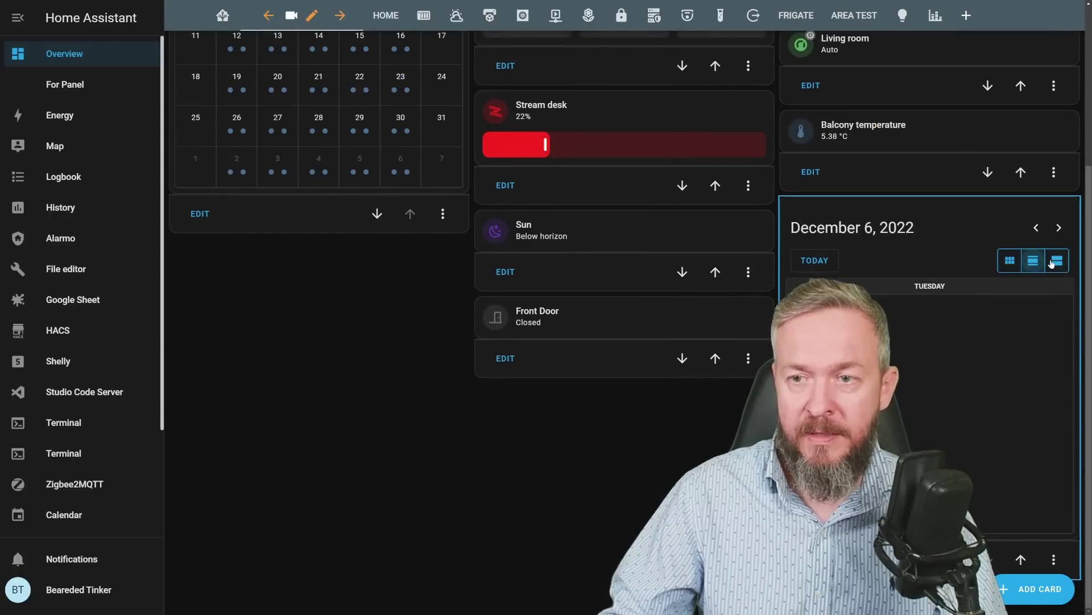
left_click(1056, 261)
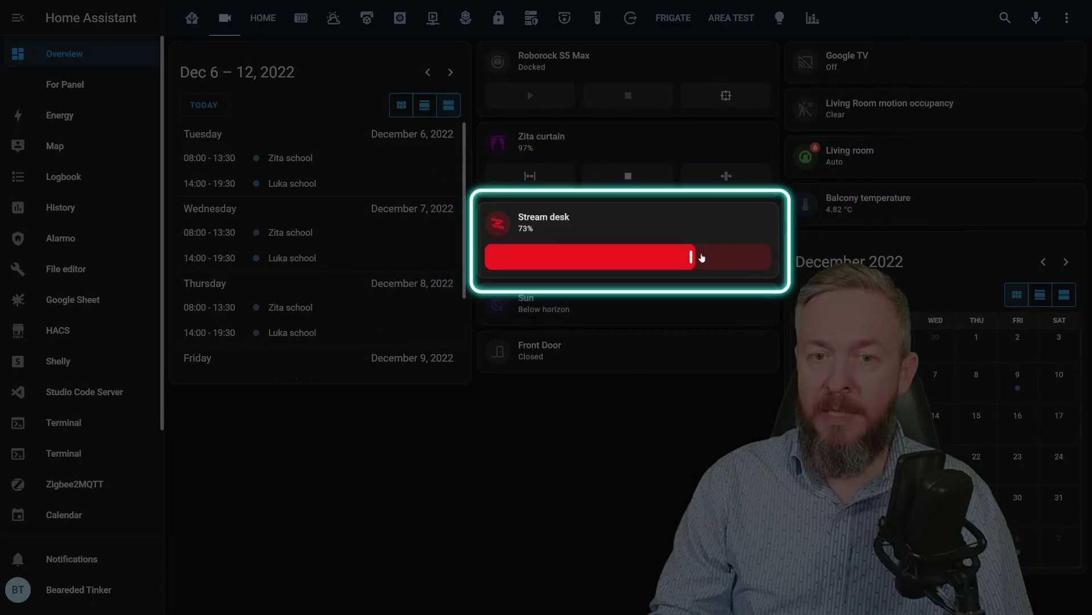
- Dim the Stream desk light with its tile slider and raise its brightness to 100%
left_click_drag(702, 257, 555, 257)
left_click(753, 256)
left_click_drag(753, 256, 771, 254)
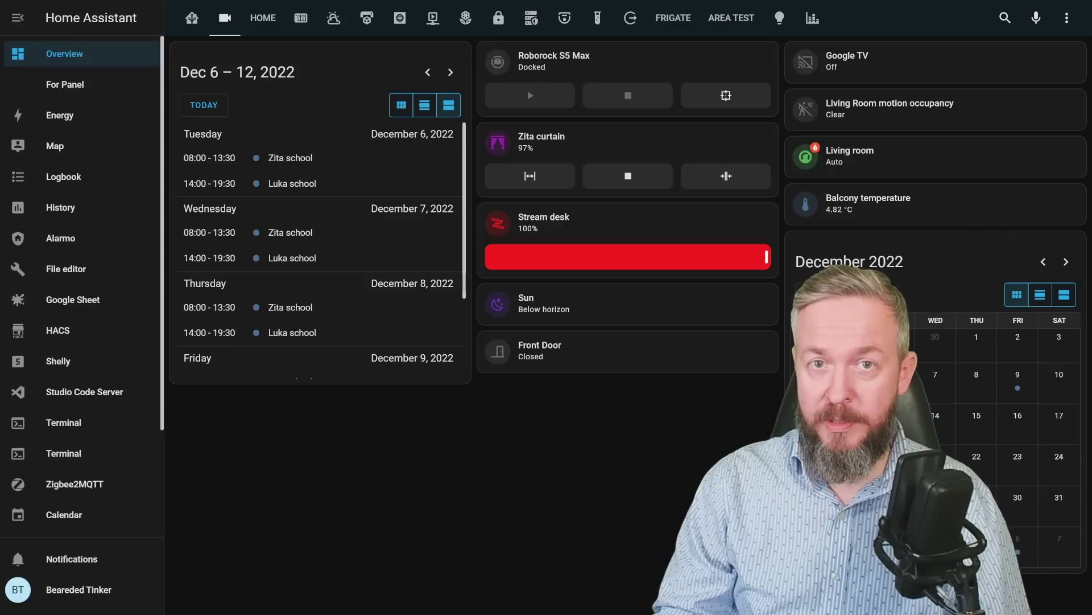
- Start editing the dashboard and add a Tile card to the Video view, finding it with the search term "tile"
left_click(1067, 19)
left_click(1050, 53)
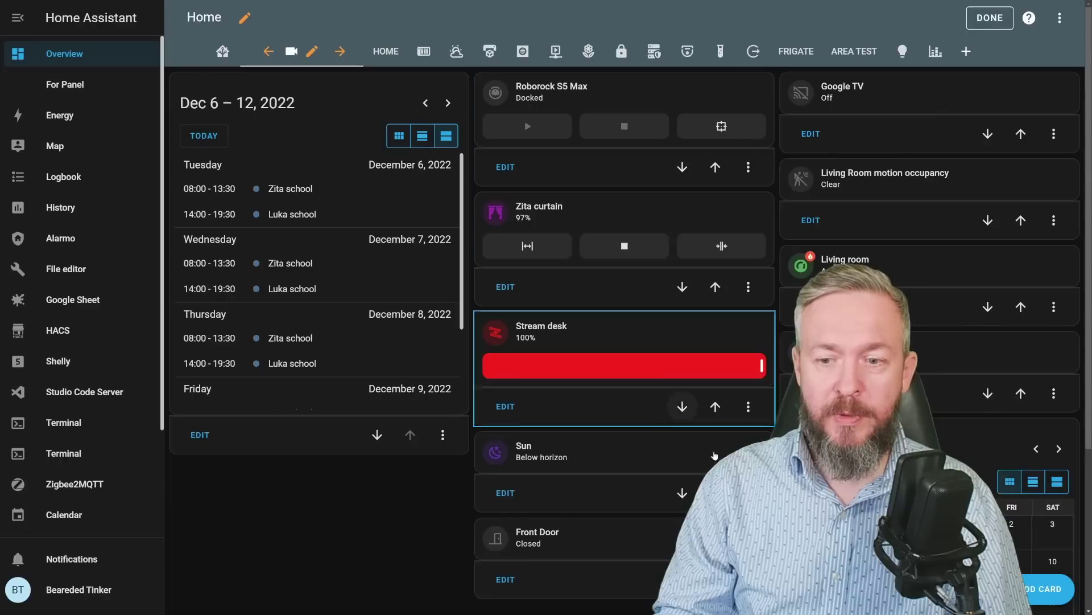
left_click(1052, 589)
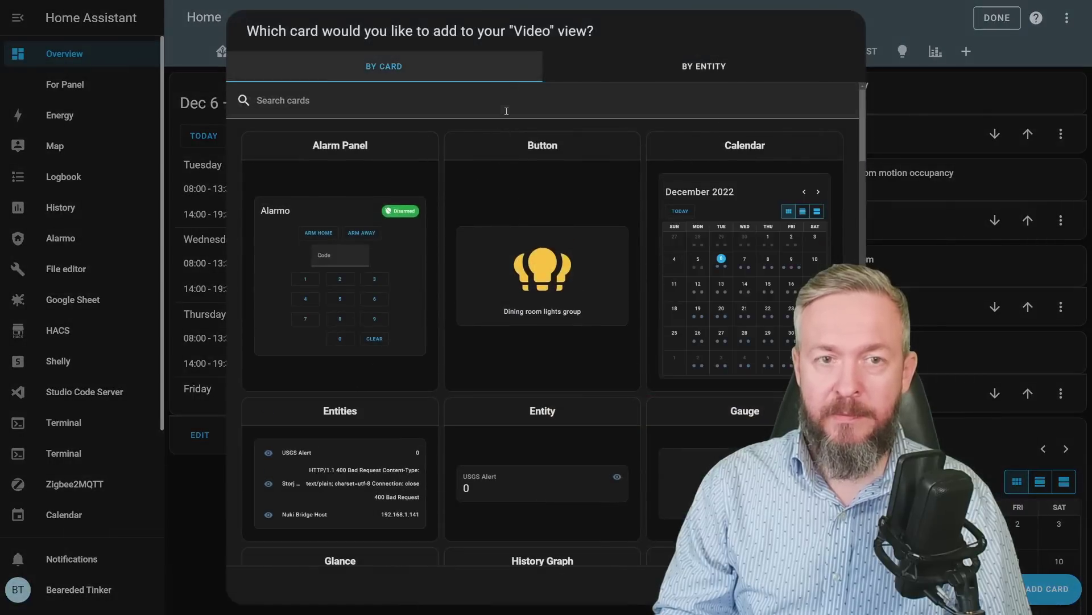
type("tile")
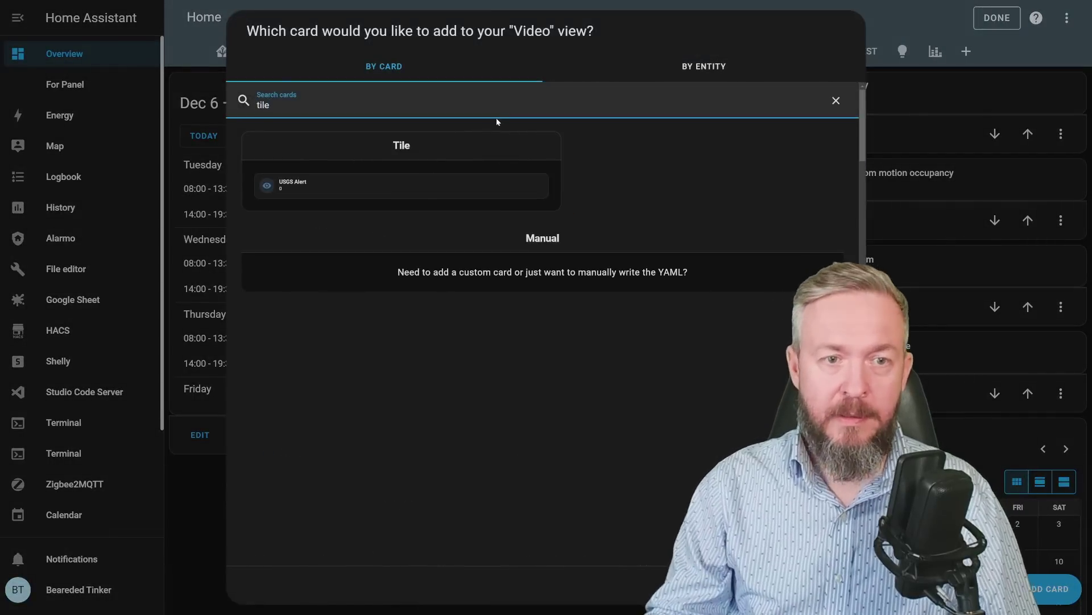
left_click(483, 173)
- Replace the tile card's USGS Alert entity with the curtain cover entity
left_click(443, 105)
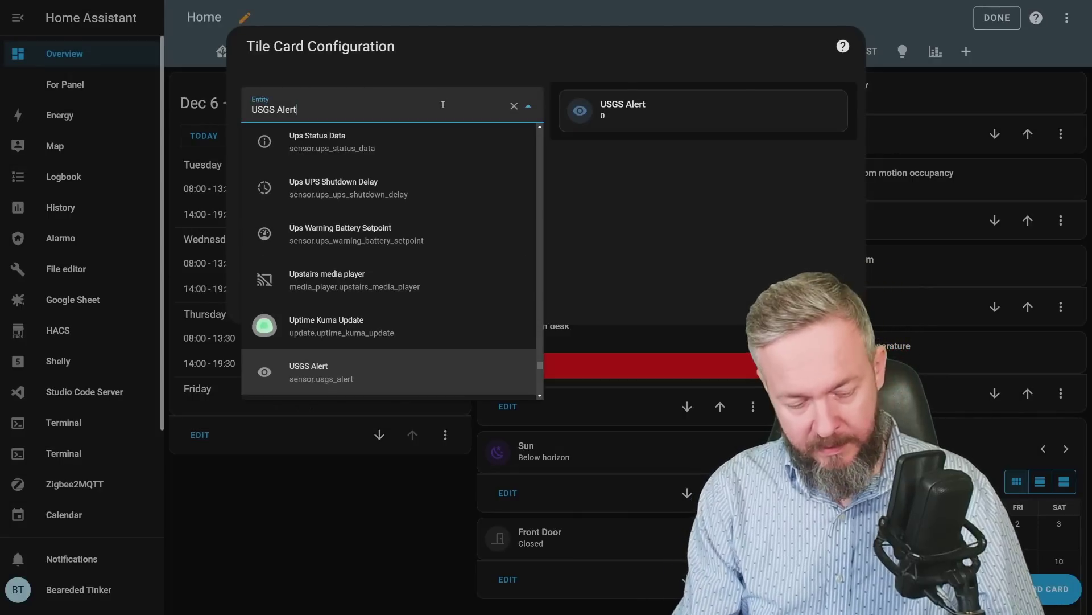
key("ctrl+a")
type("co")
left_click(444, 152)
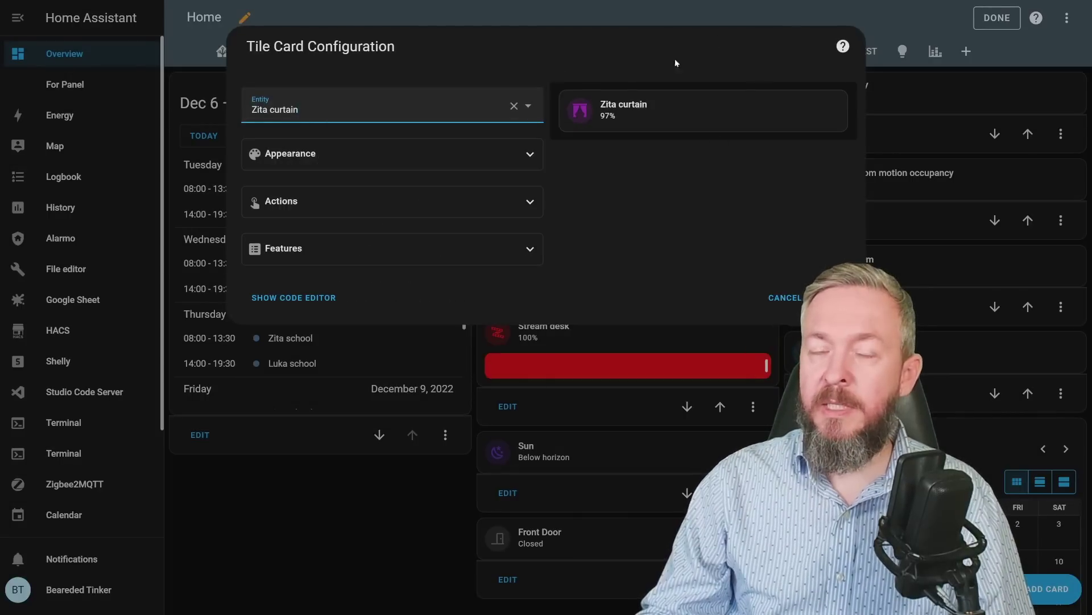
- Add the Cover open/close feature to the curtain tile and save the card
left_click(298, 251)
left_click(286, 289)
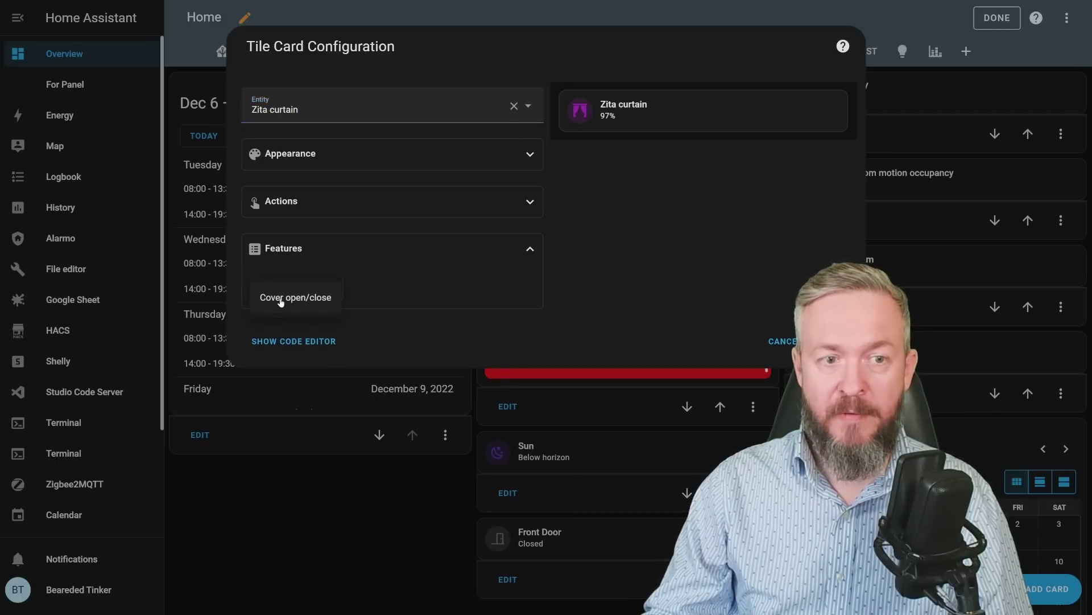
left_click(281, 301)
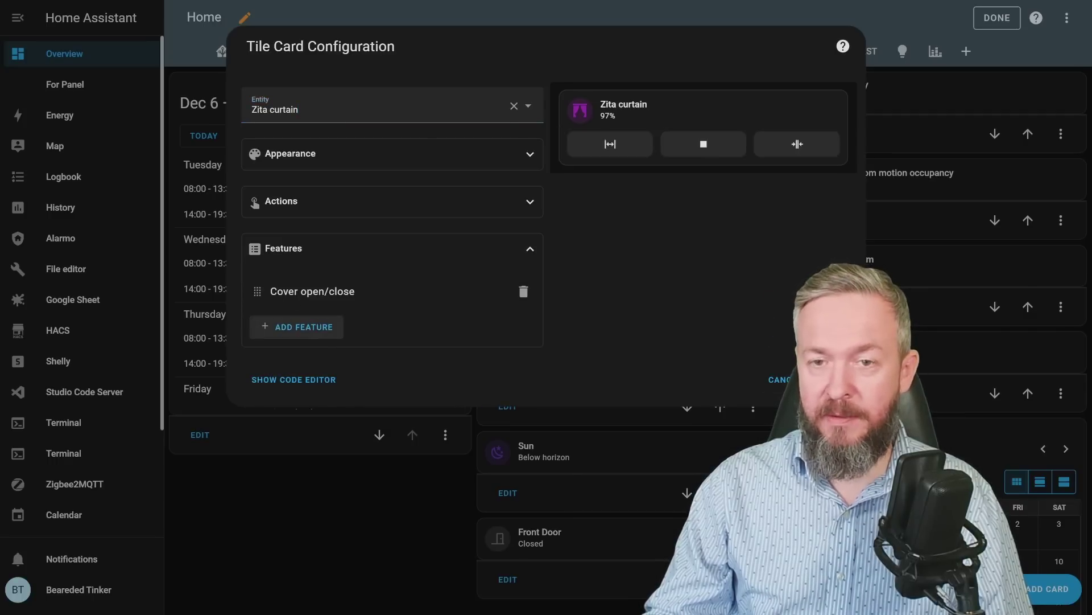
left_click(825, 379)
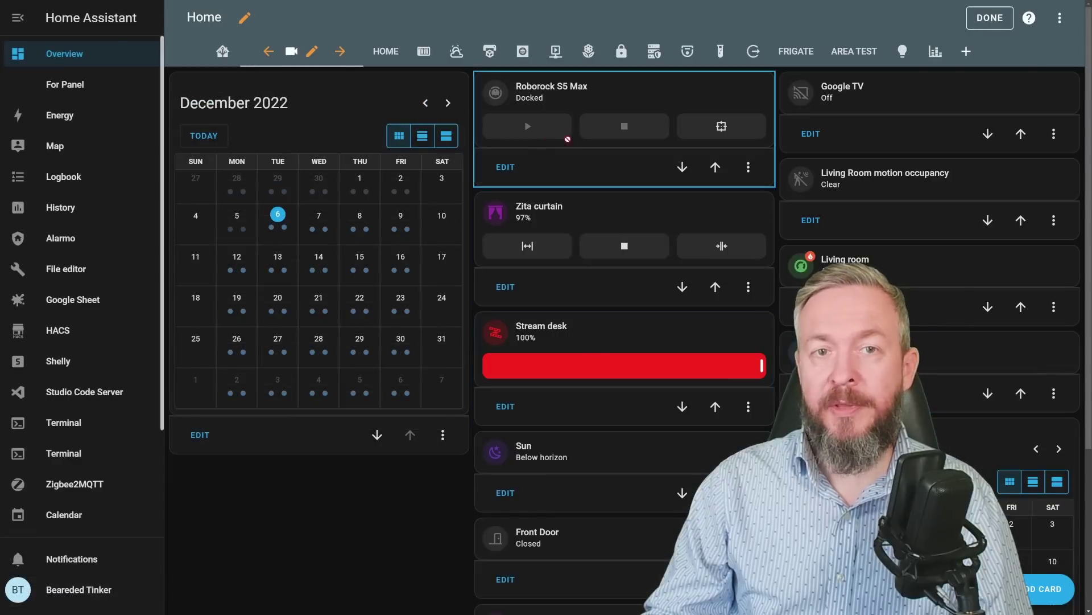
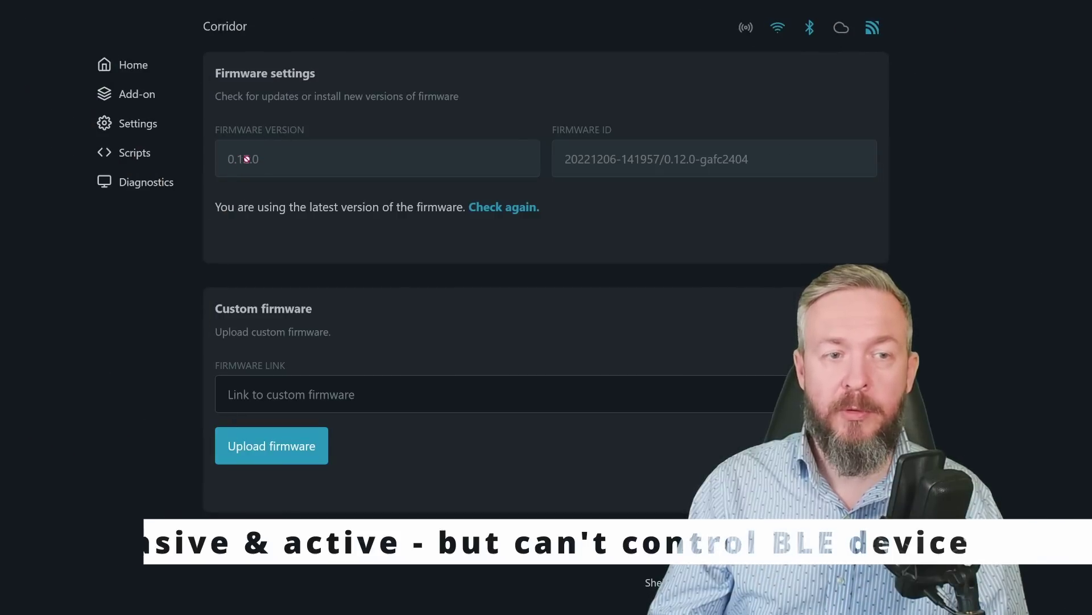
- Configure the Shelly integration's Corridor device with the Bluetooth scanner mode set to Passive and submit the options
left_click(808, 31)
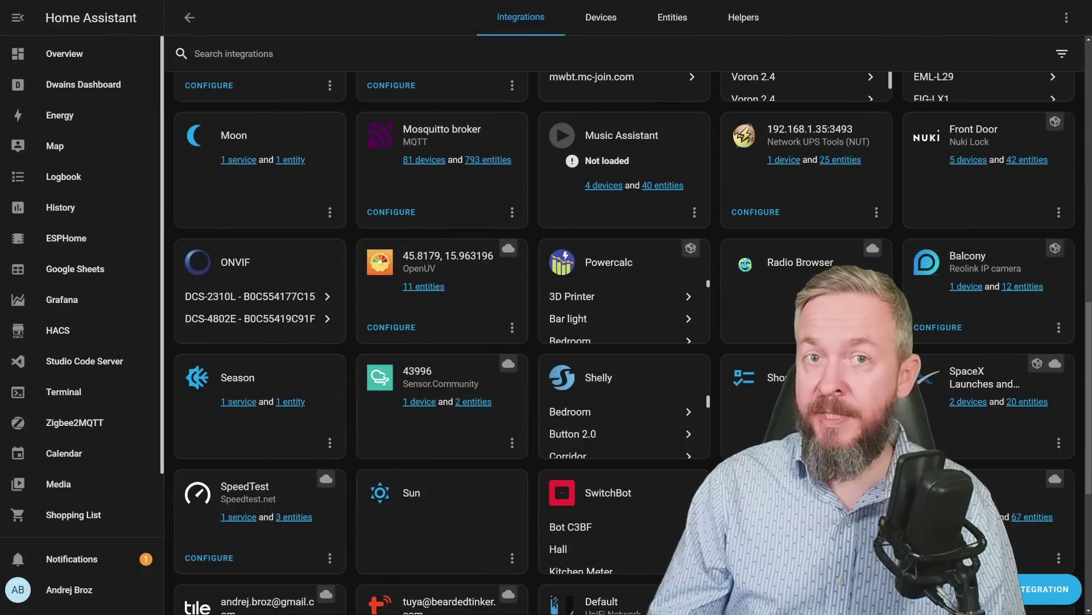
scroll(633, 343, "down", 1)
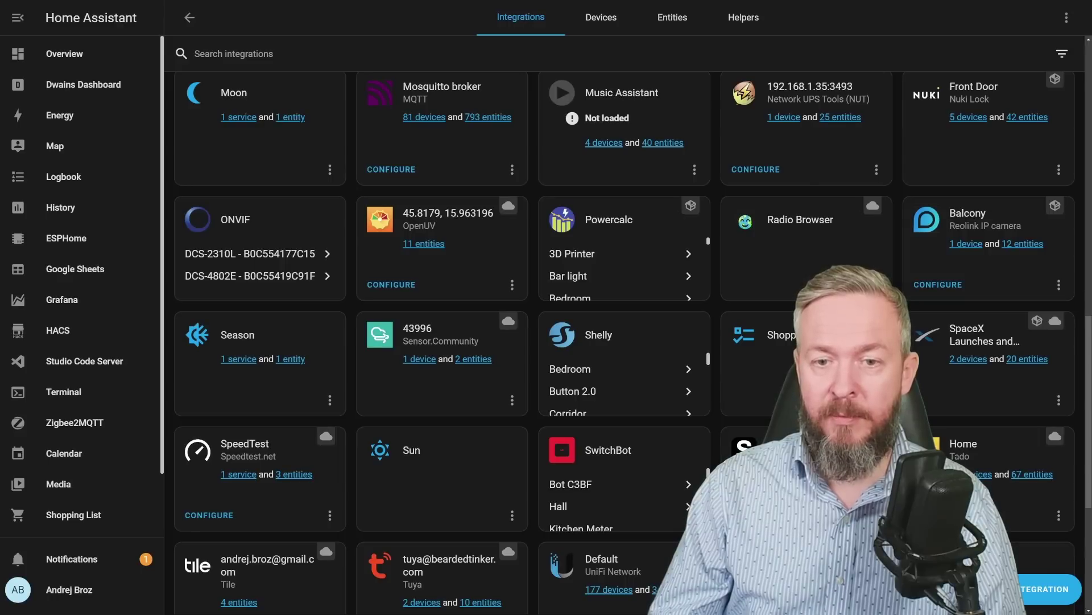
scroll(565, 386, "down", 1)
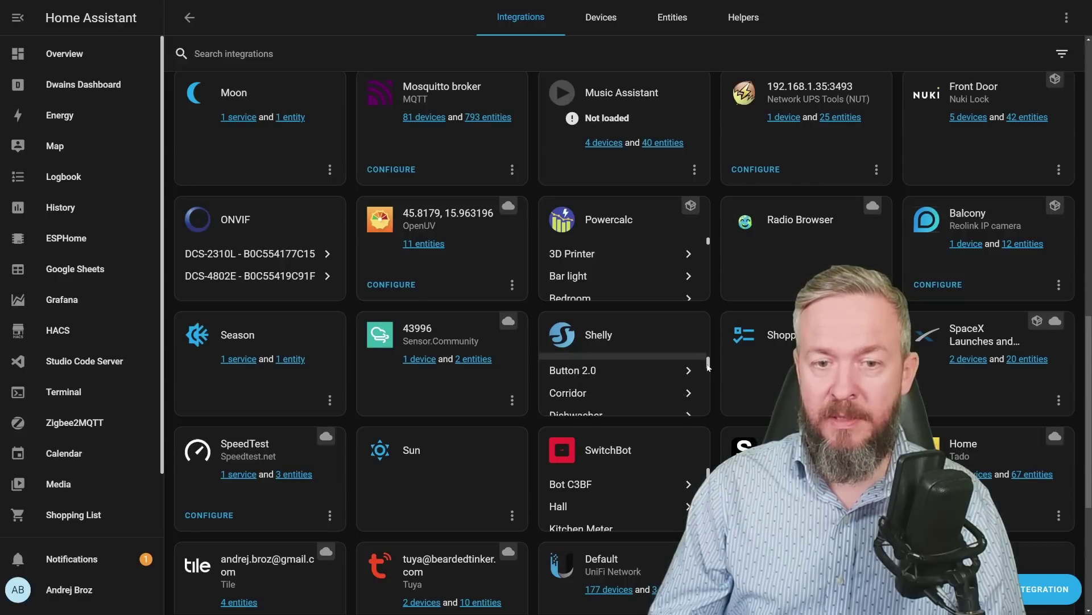
left_click(565, 386)
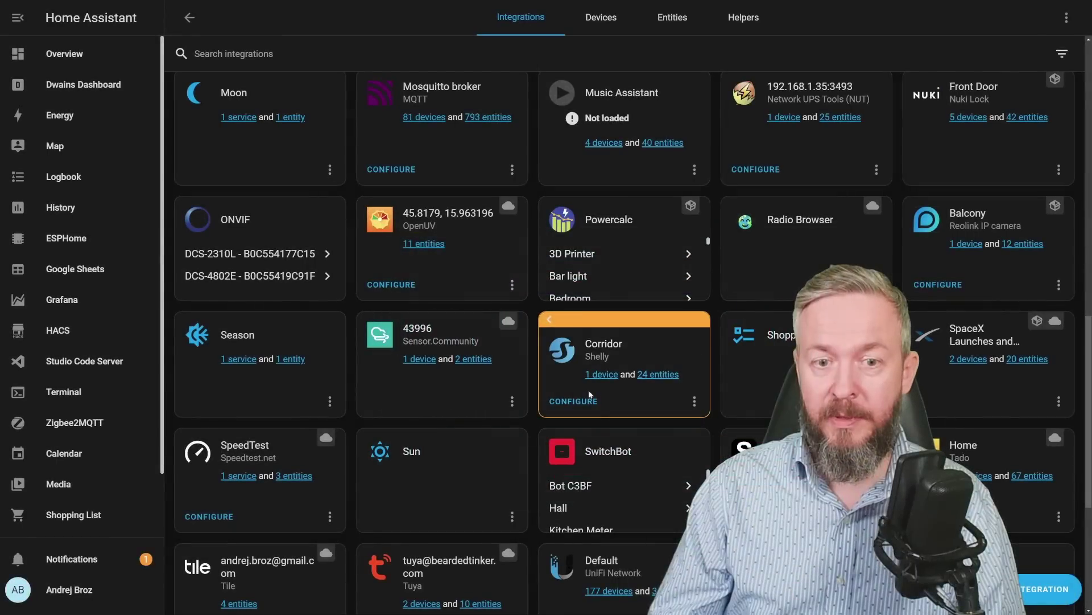
left_click(567, 402)
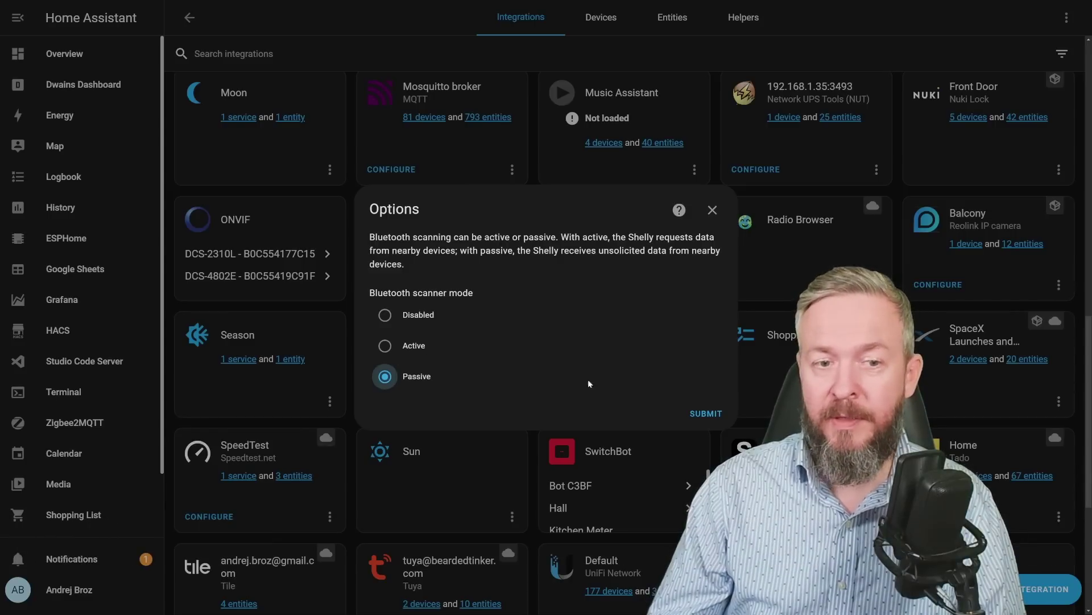
left_click(705, 414)
left_click(648, 340)
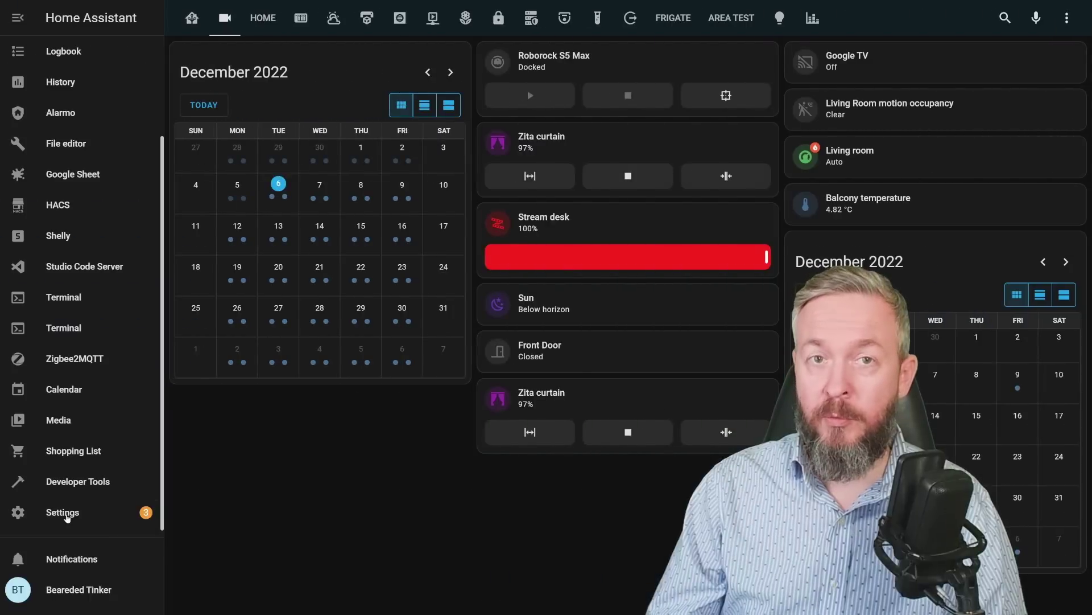
- Go to the helpers under the Devices & Services settings and start creating a helper
left_click(63, 512)
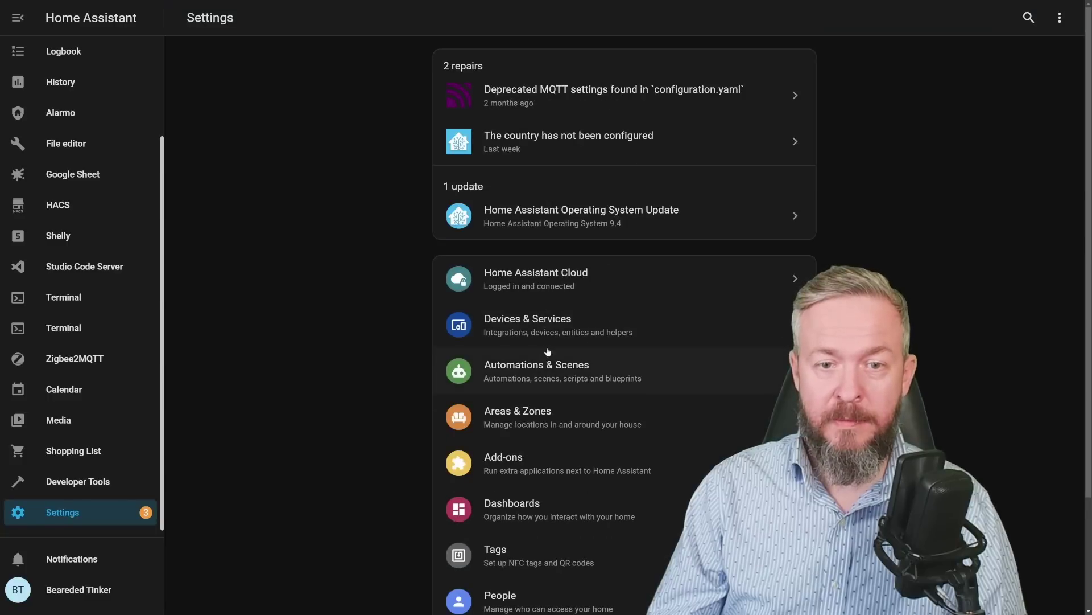
left_click(558, 329)
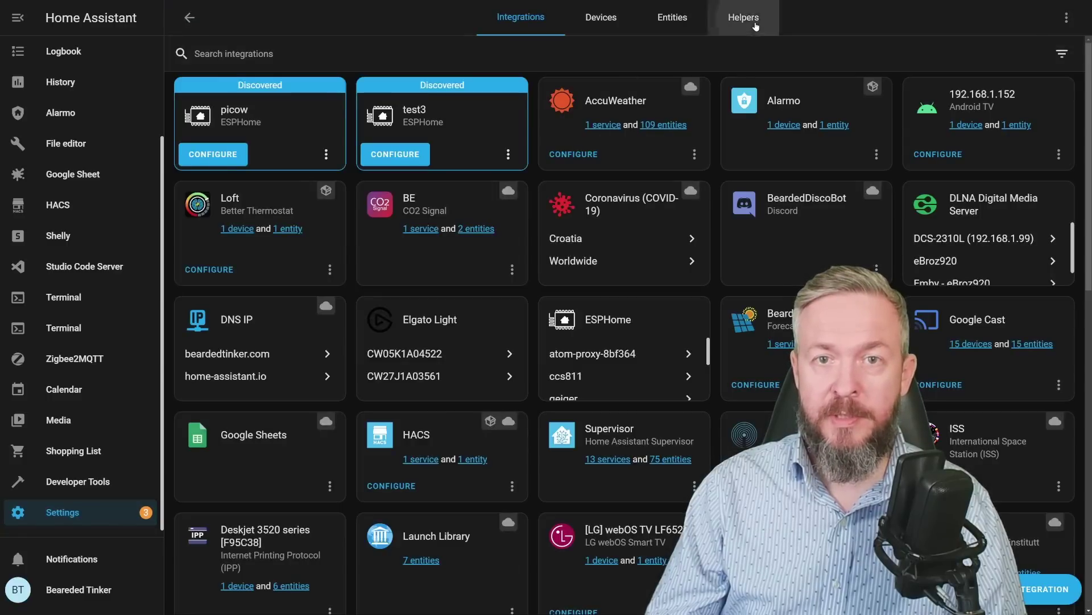
left_click(756, 26)
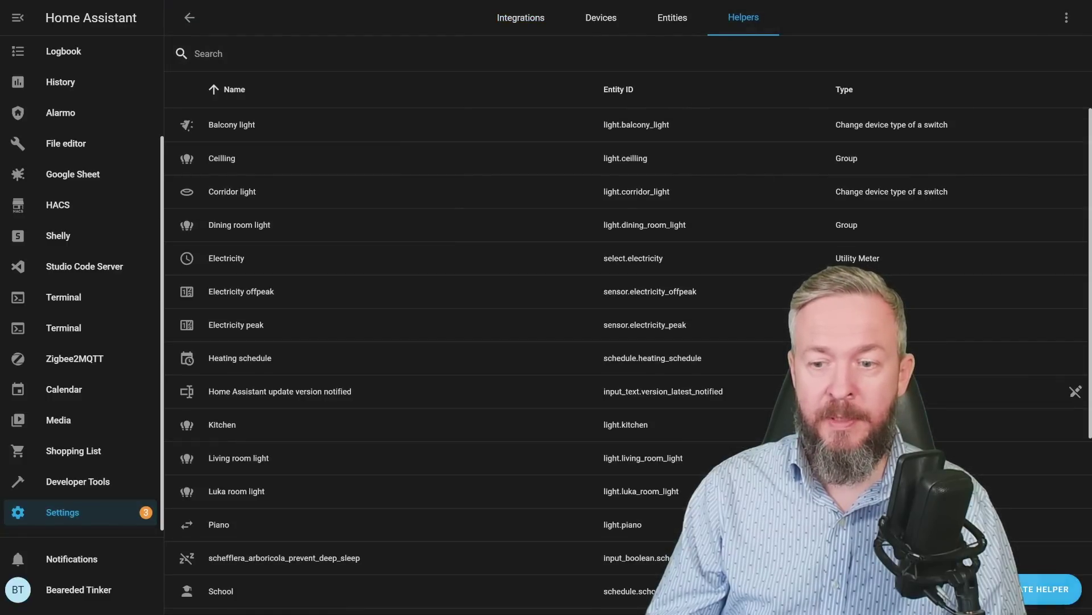
left_click(1047, 589)
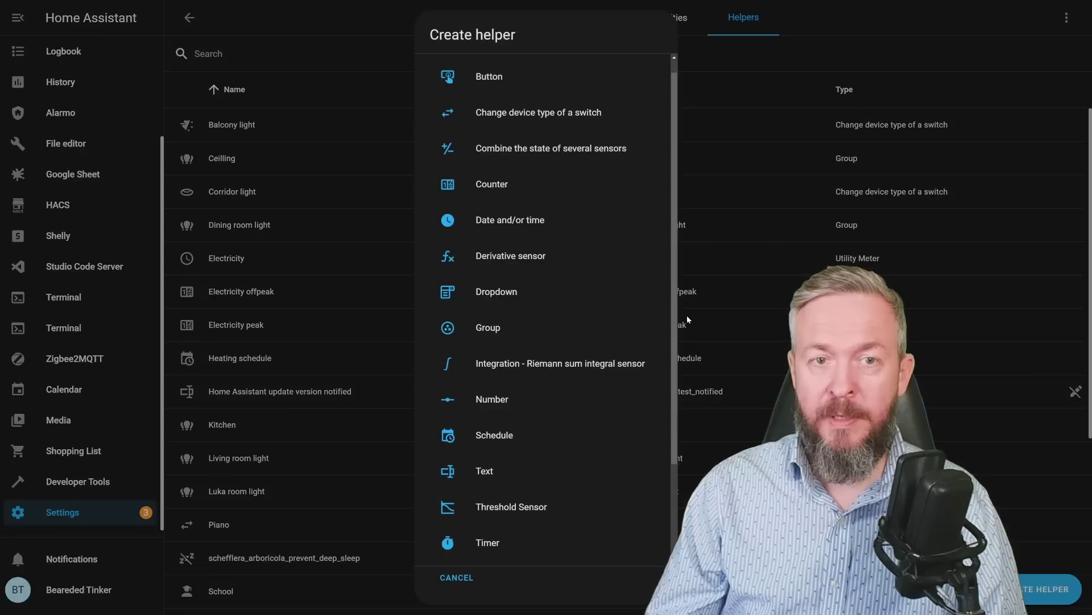
- Open the settings for a new Text helper and try the Password display mode
left_click(468, 477)
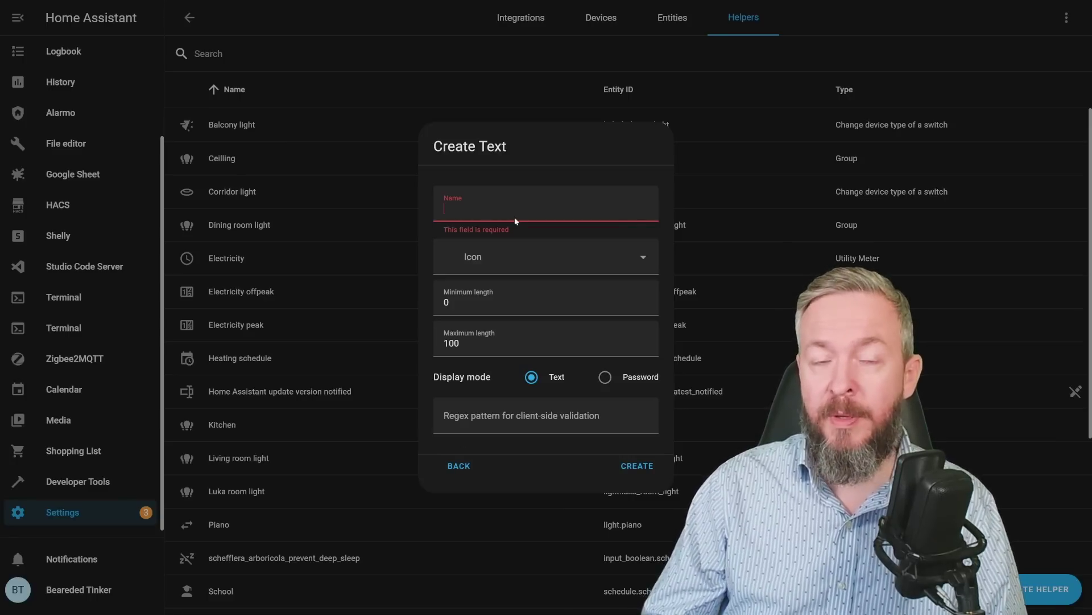
left_click(605, 377)
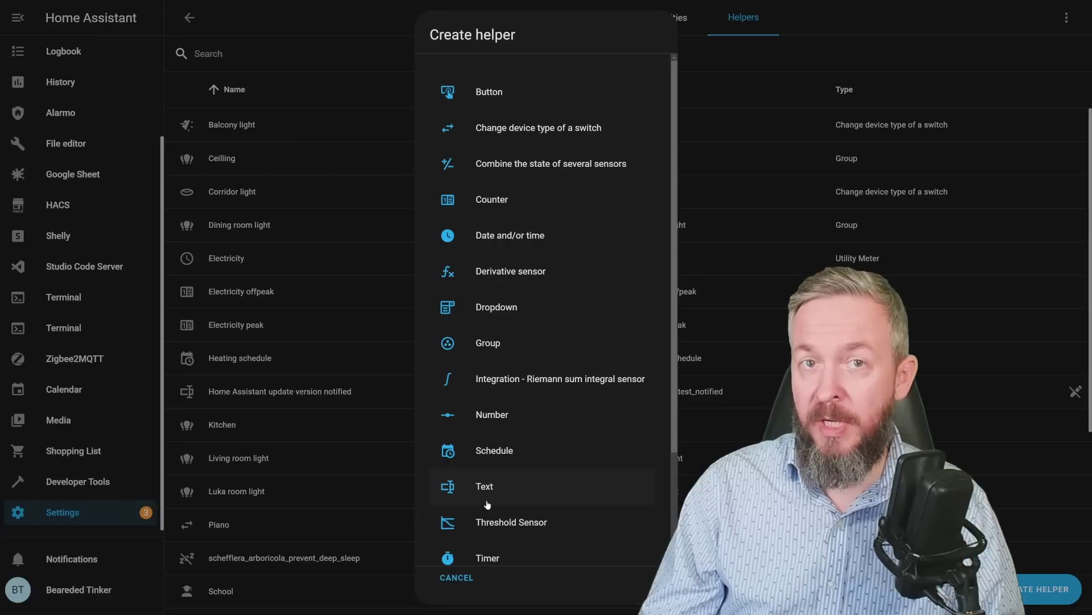
- Create a helper combining the state of several sensors, named Total power, with its input entities chosen and Sum as the statistic characteristic
left_click(509, 163)
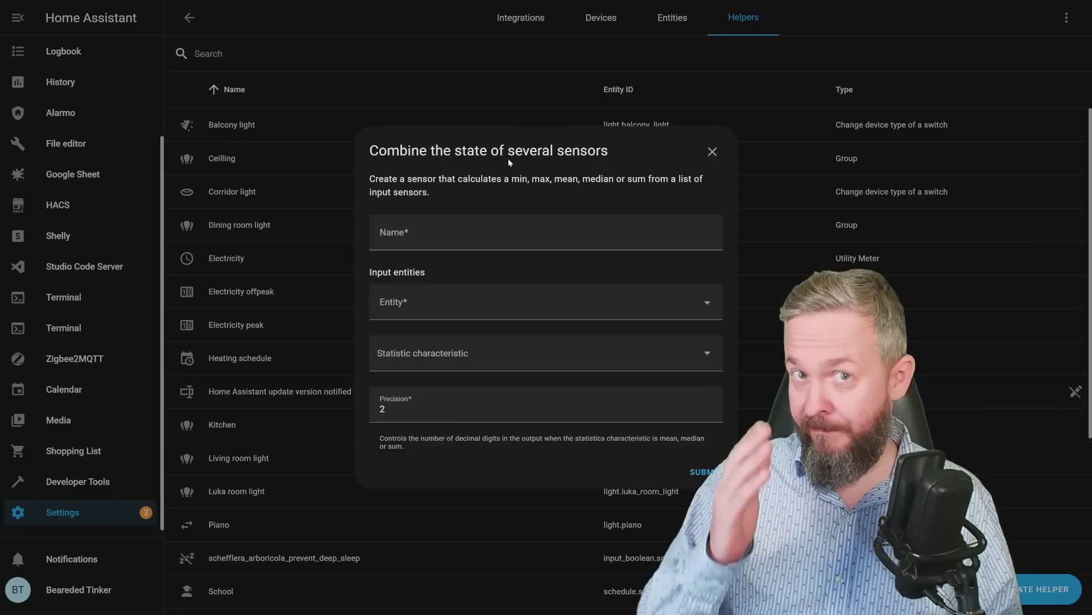
left_click(489, 234)
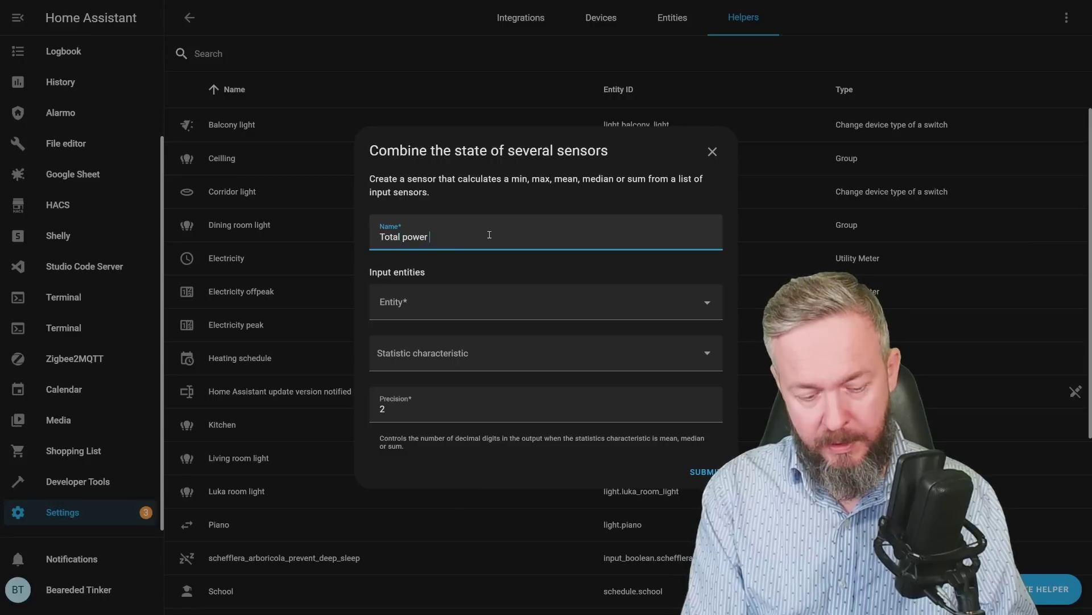
left_click(511, 311)
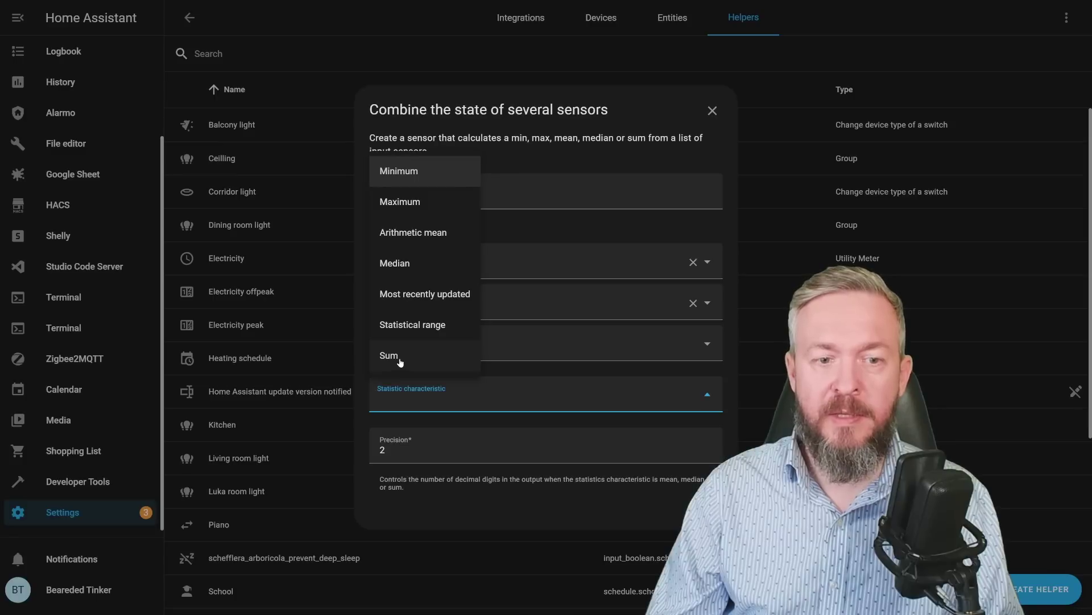
left_click(404, 356)
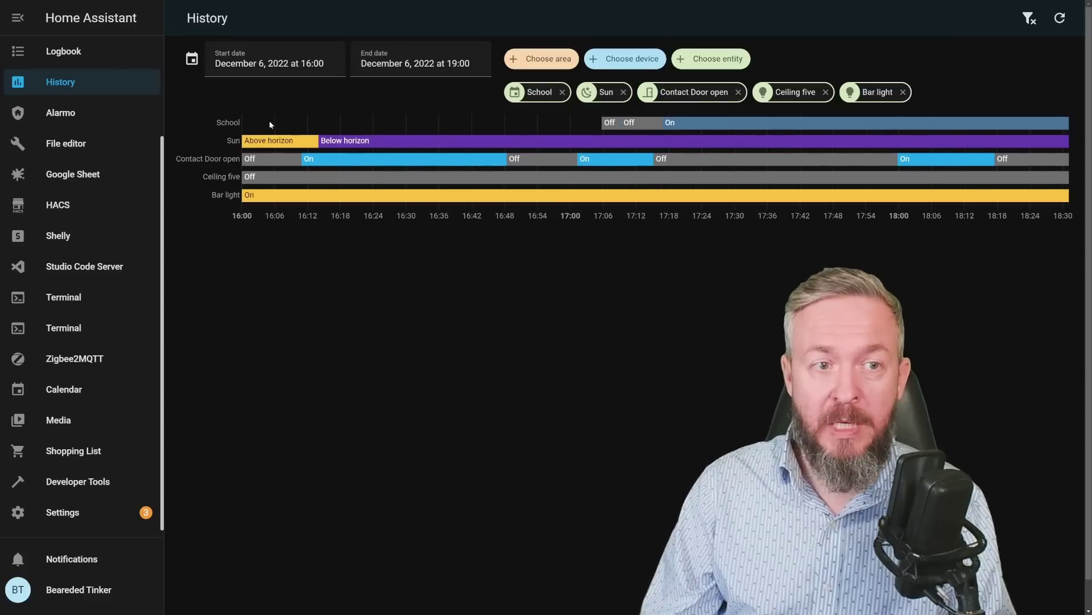
mouse_move(253, 144)
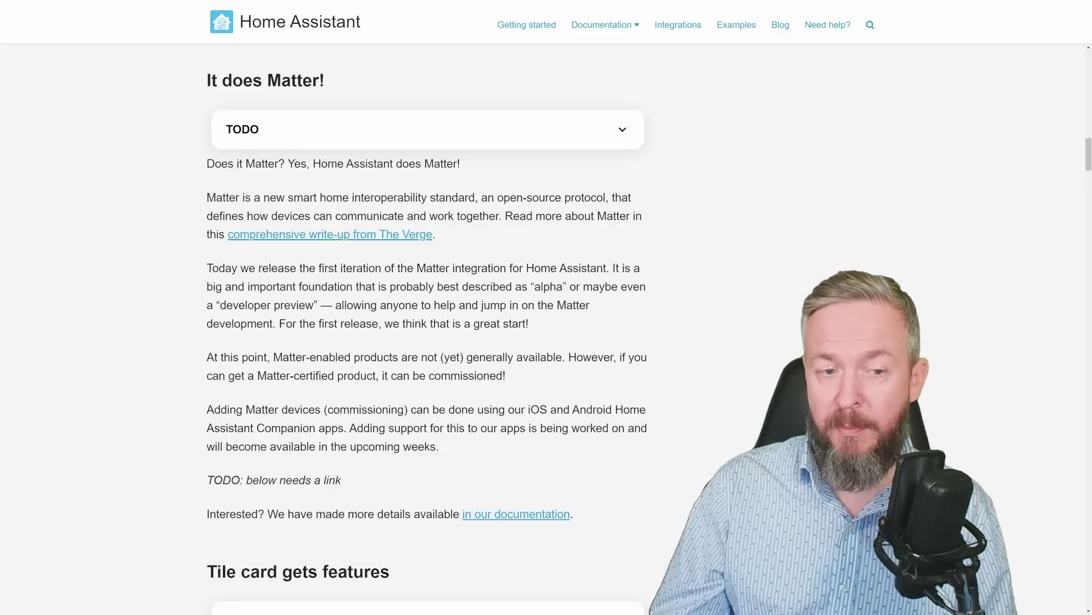
scroll(426, 330, "down", 4)
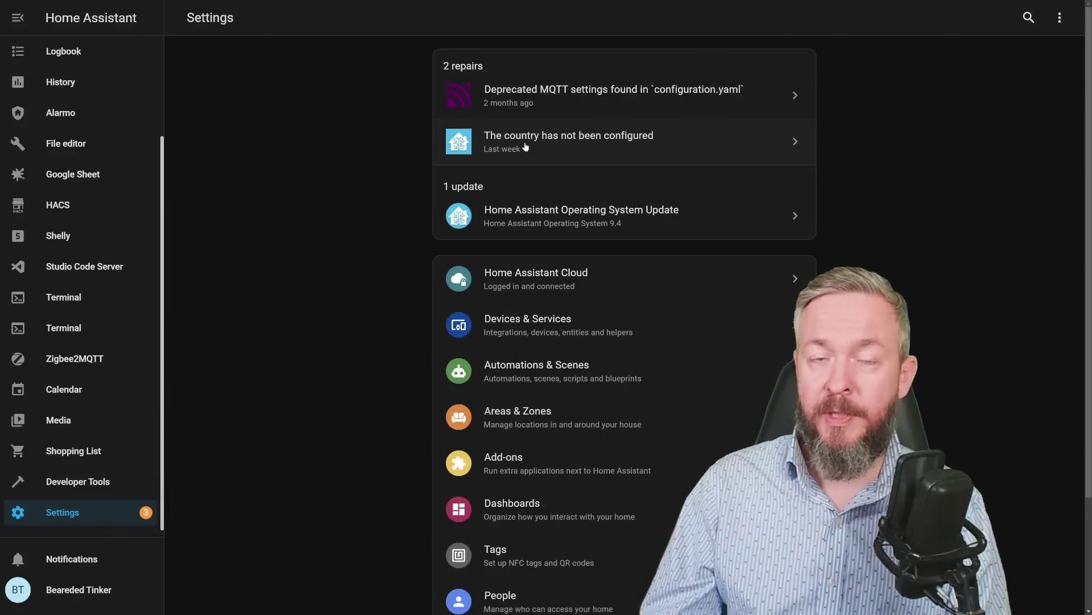
- Open the repair about the unconfigured country and follow its further information to the General system settings
left_click(525, 147)
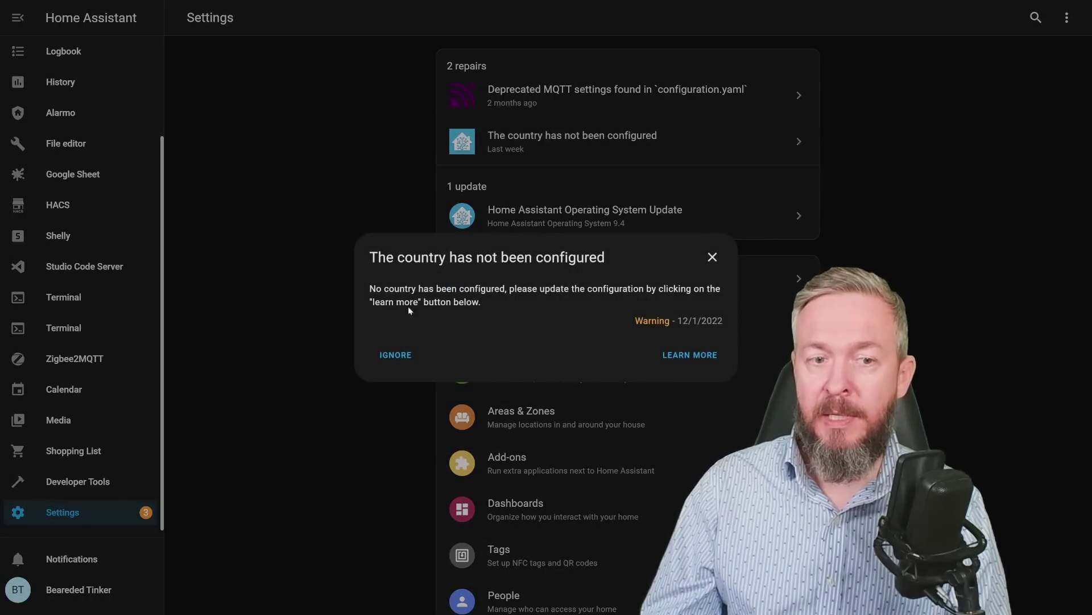
left_click(705, 356)
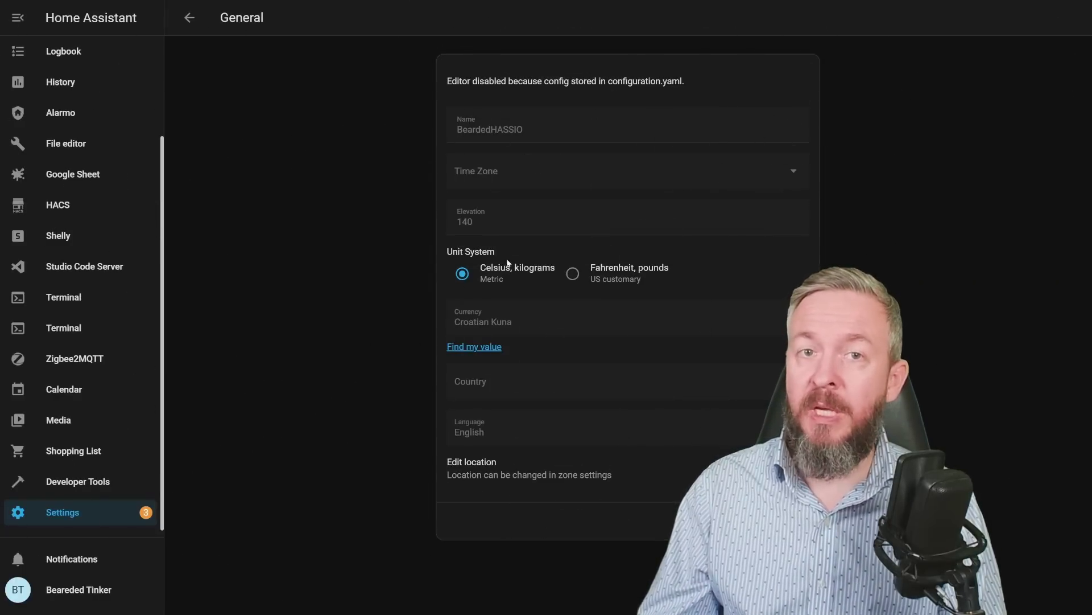
left_click(548, 310)
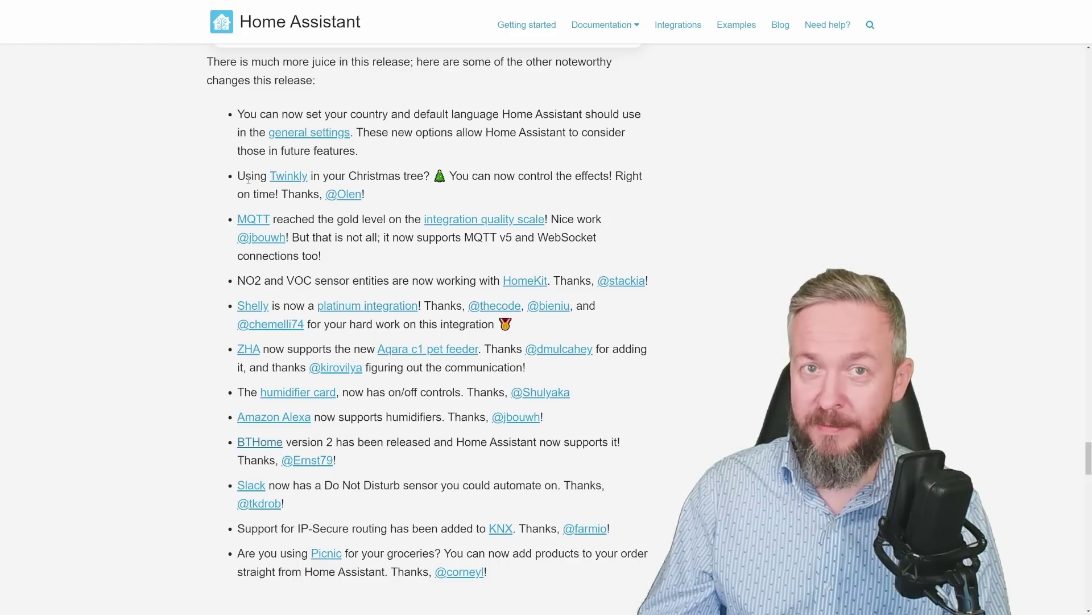
- Read the release notes' other noteworthy changes, including BTHome, the new integrations and those newly available in the UI
scroll(222, 83, "down", 2)
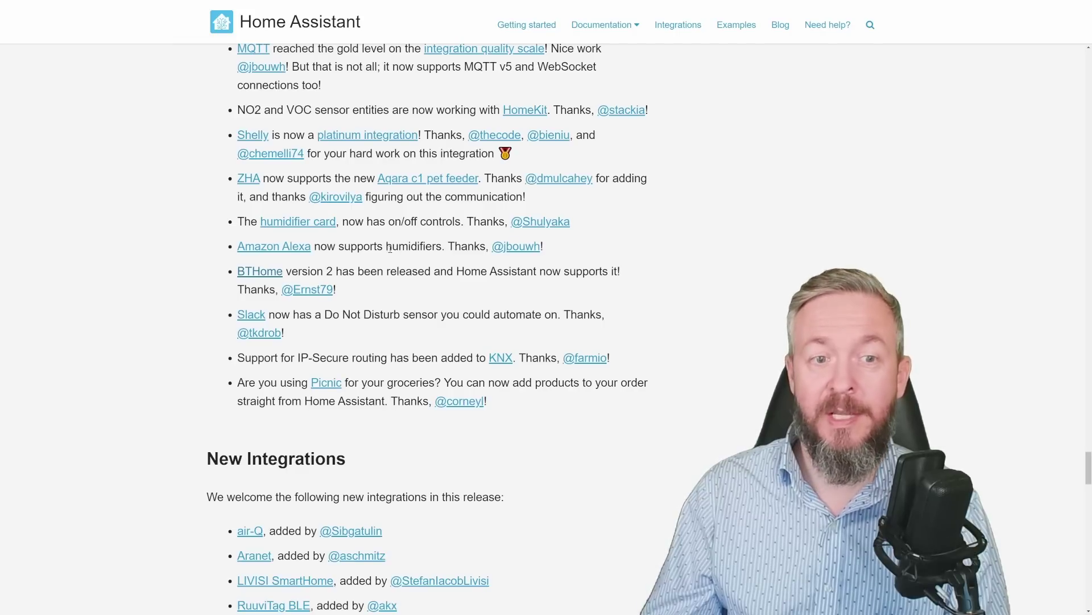
left_click(250, 271)
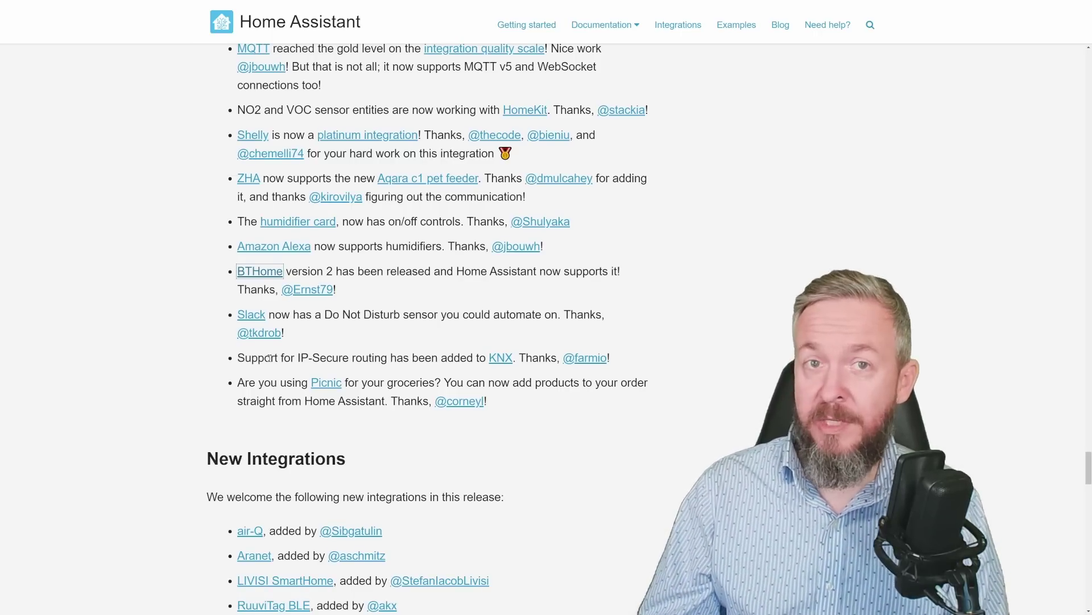
scroll(270, 358, "down", 4)
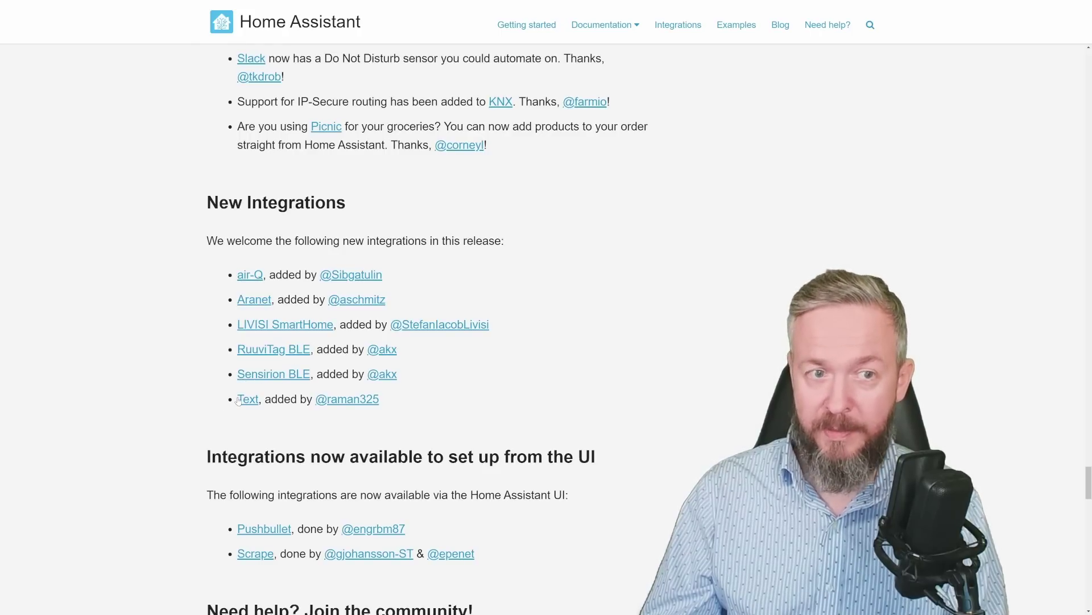
scroll(238, 401, "down", 5)
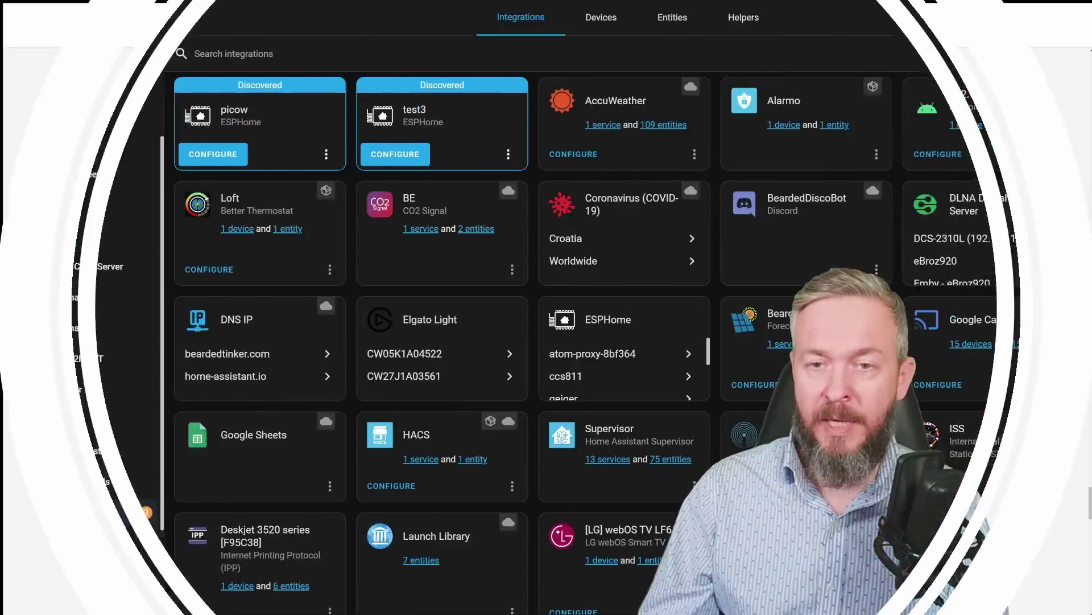
type("scr")
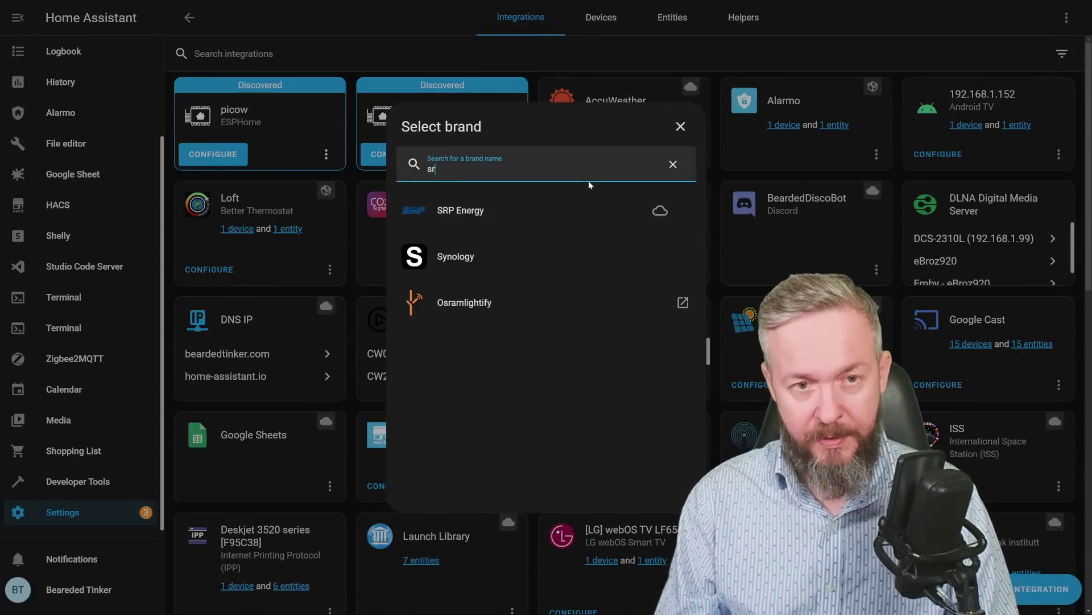
left_click(505, 312)
left_click(498, 85)
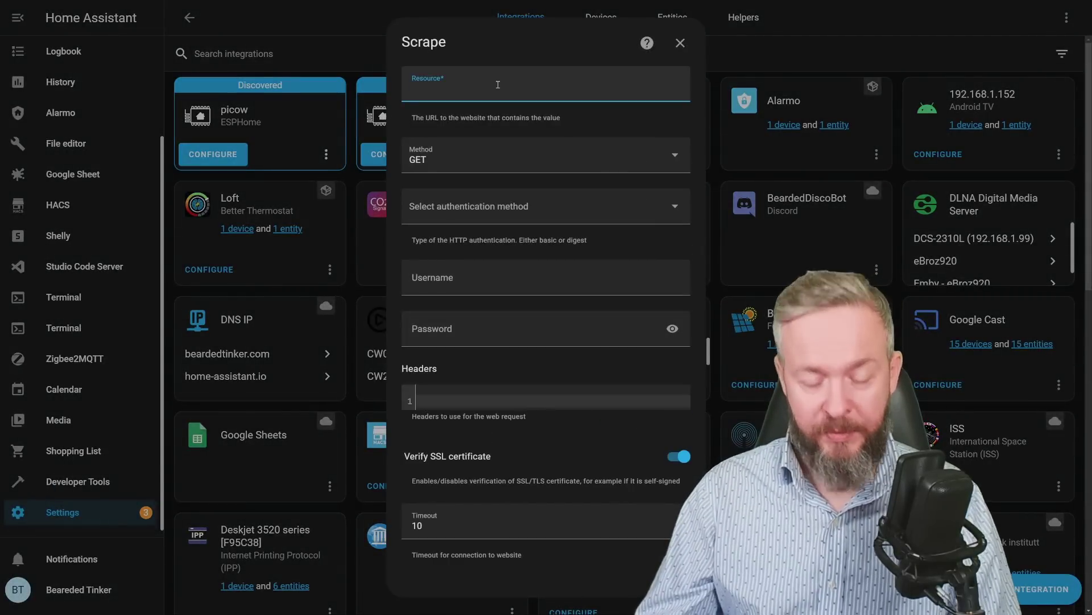
type("https://home-assistant.io")
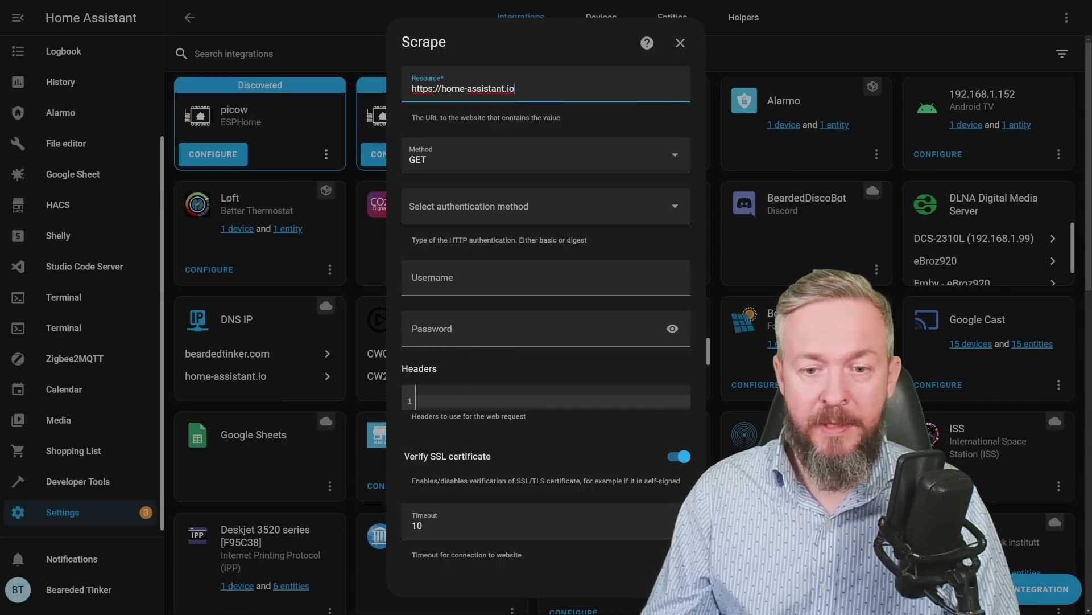
key("Return")
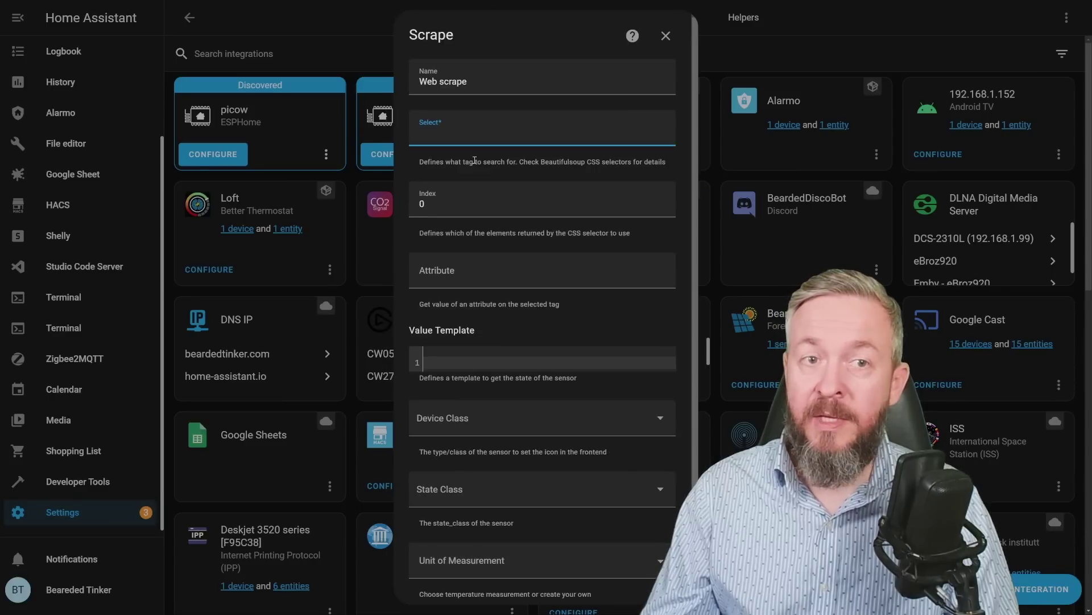
scroll(475, 159, "down", 2)
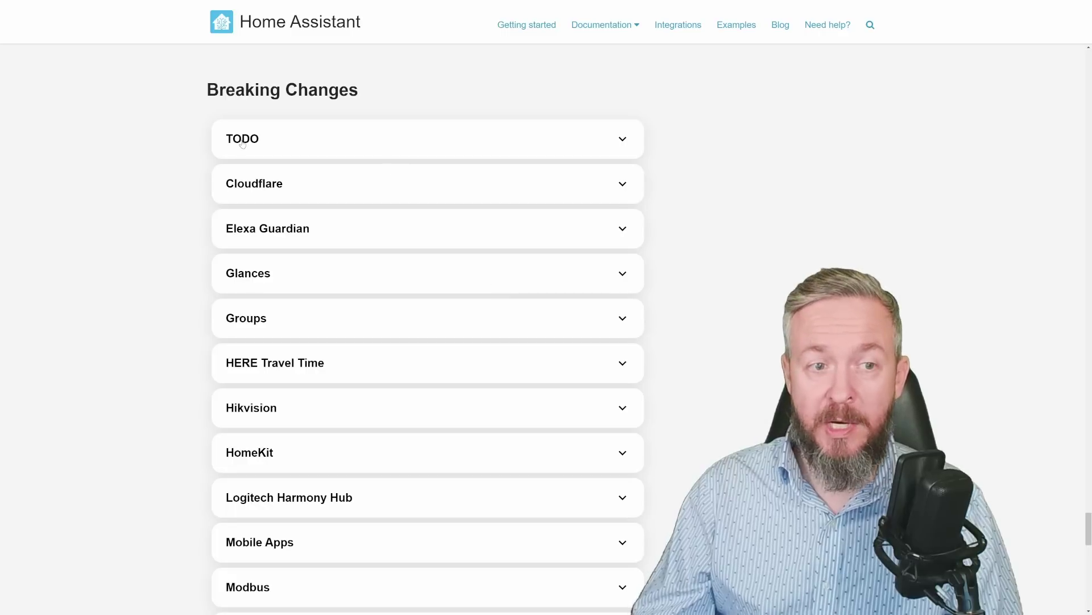
- Review the release notes' Breaking Changes list, including the Cloudflare entry, and the links for reporting beta issues
scroll(253, 370, "down", 4)
scroll(255, 434, "down", 5)
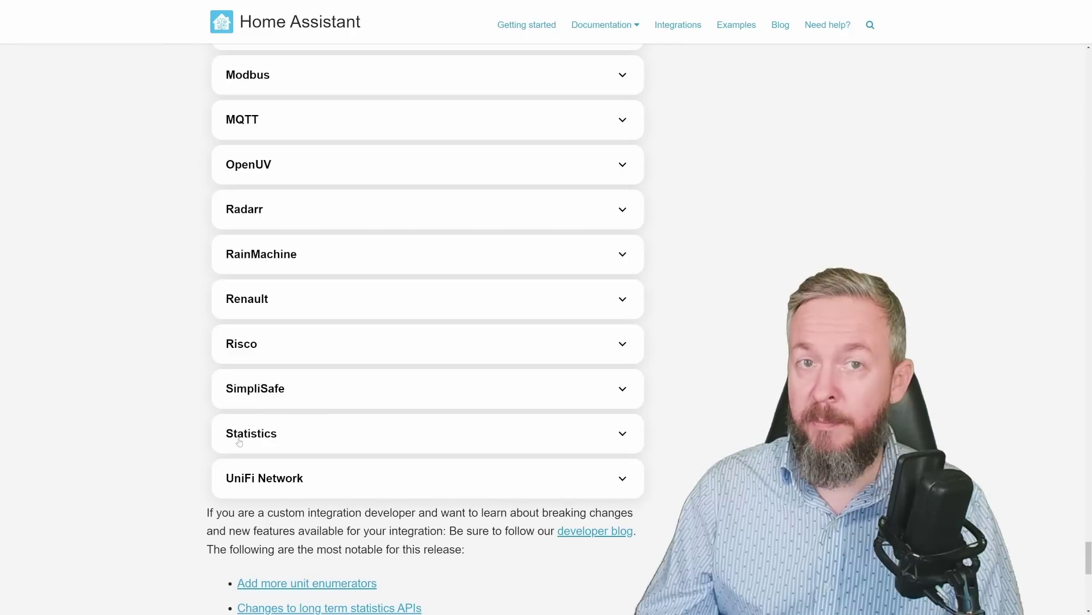
scroll(239, 442, "down", 2)
left_click(282, 397)
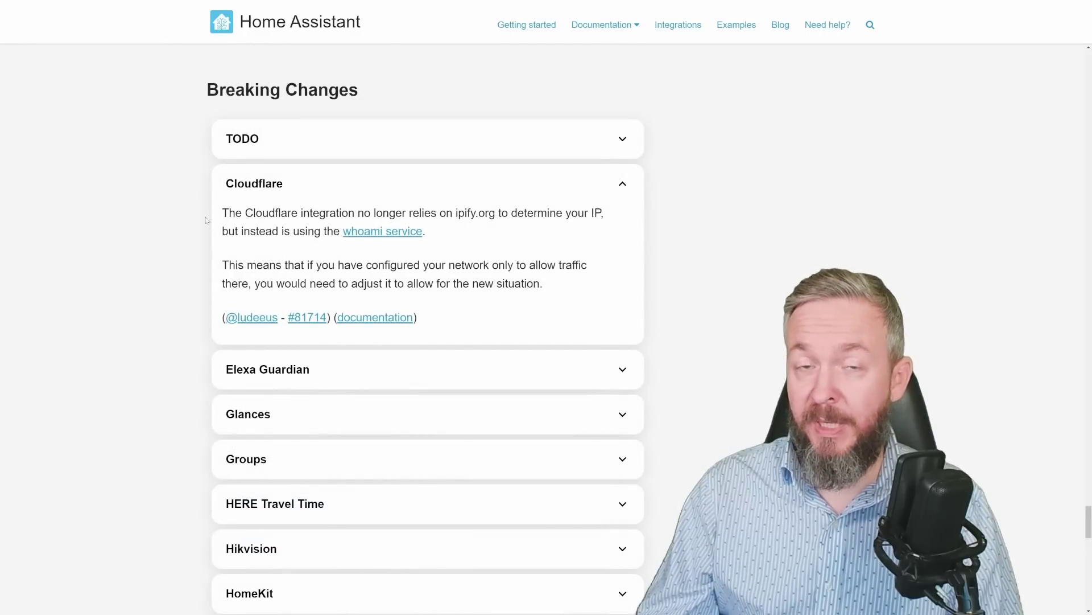
left_click(332, 177)
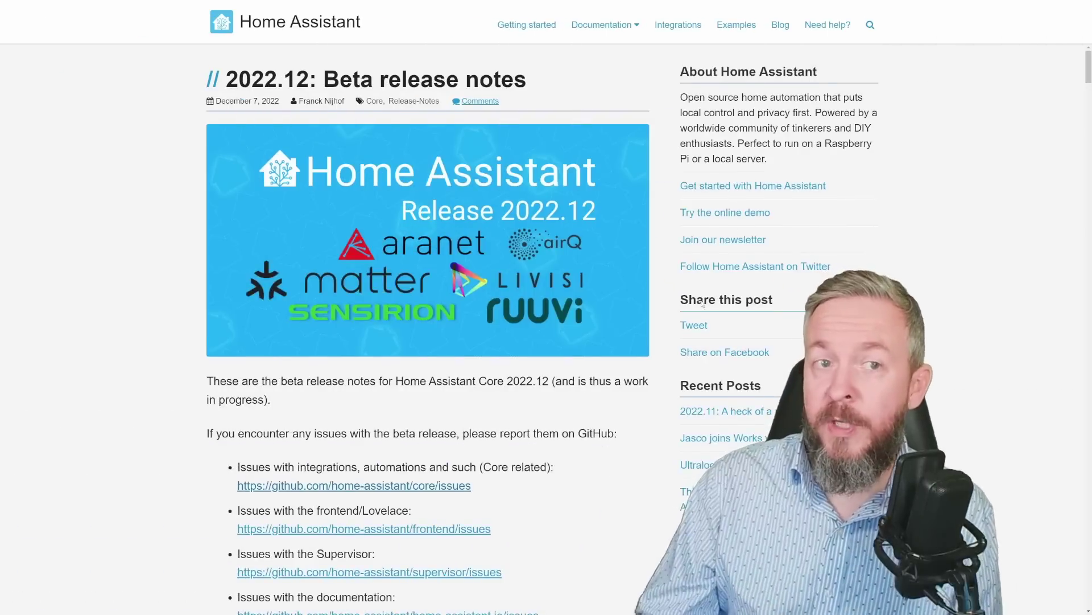
scroll(576, 390, "down", 5)
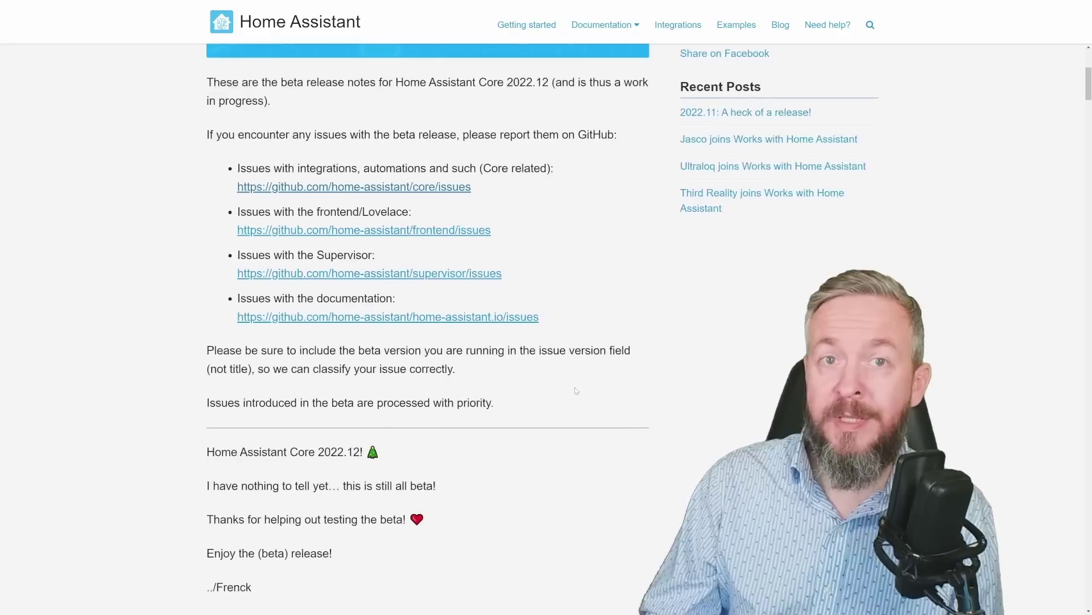
scroll(576, 390, "down", 1)
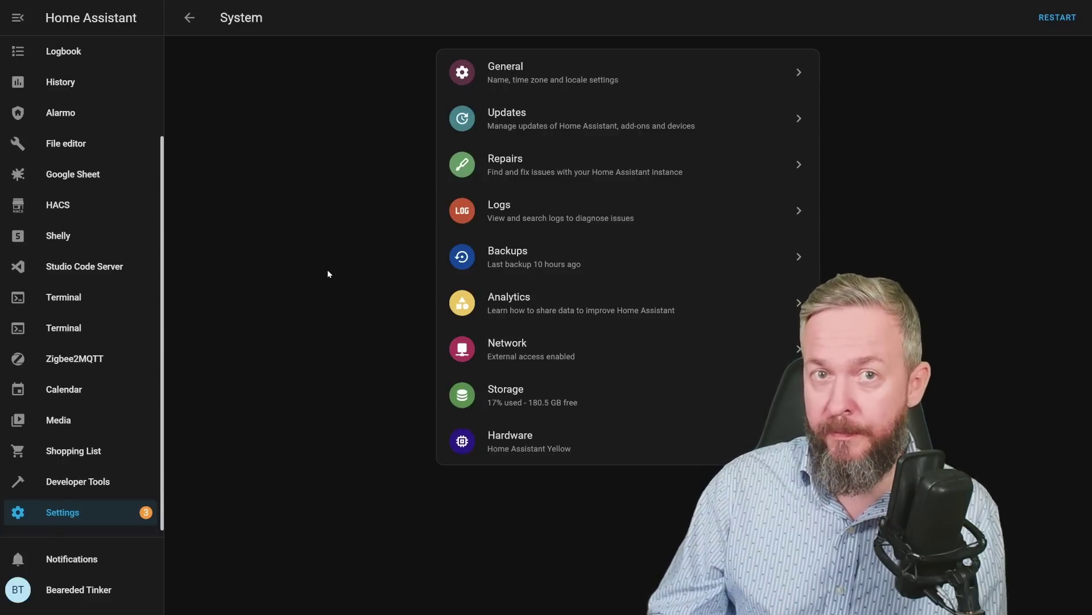
- Open the configuration of the Home Assistant Yellow board in the system's hardware settings
left_click(517, 434)
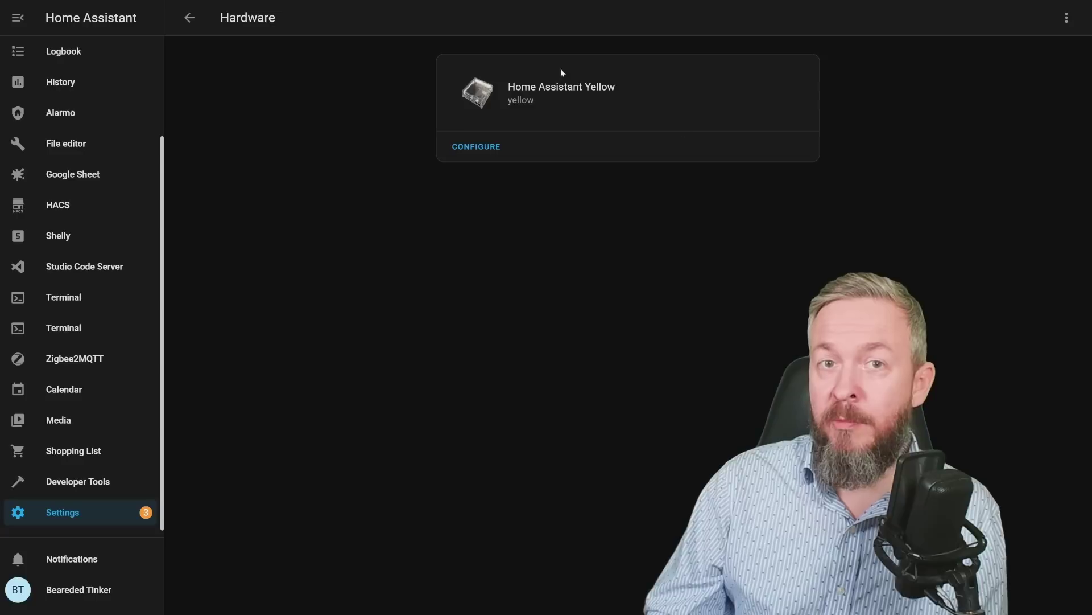
left_click(471, 147)
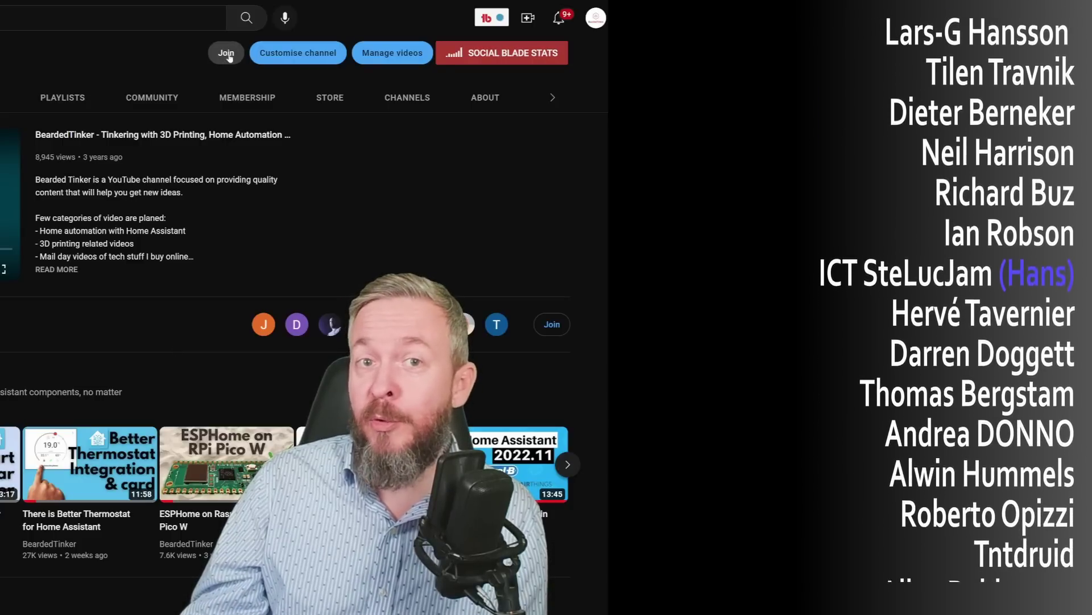
- Switch to the BeardedTinker YouTube channel, view its membership levels and close the membership dialog
left_click(227, 53)
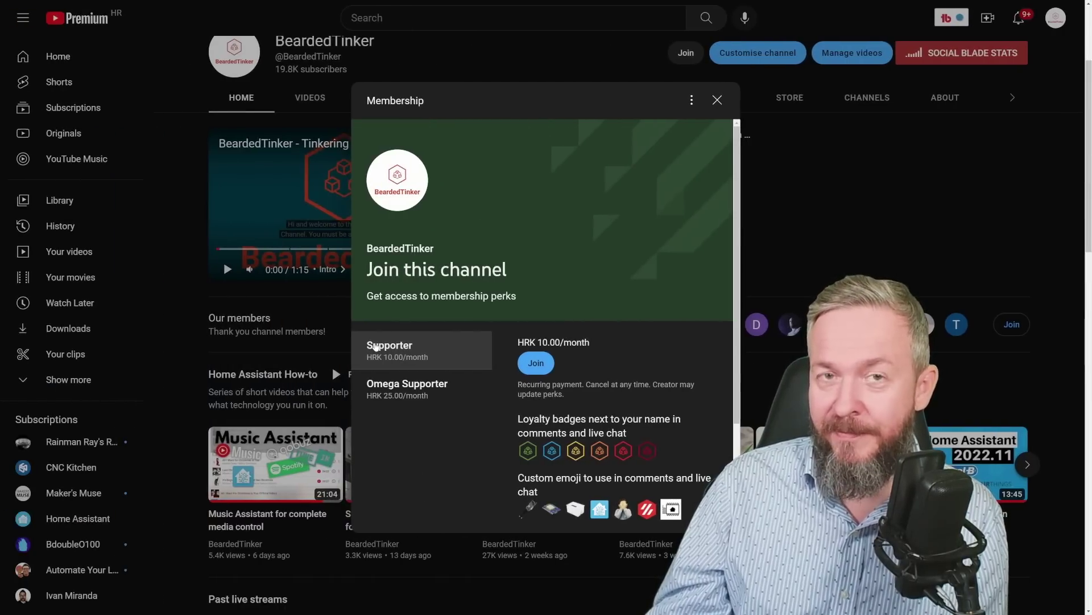
left_click(717, 100)
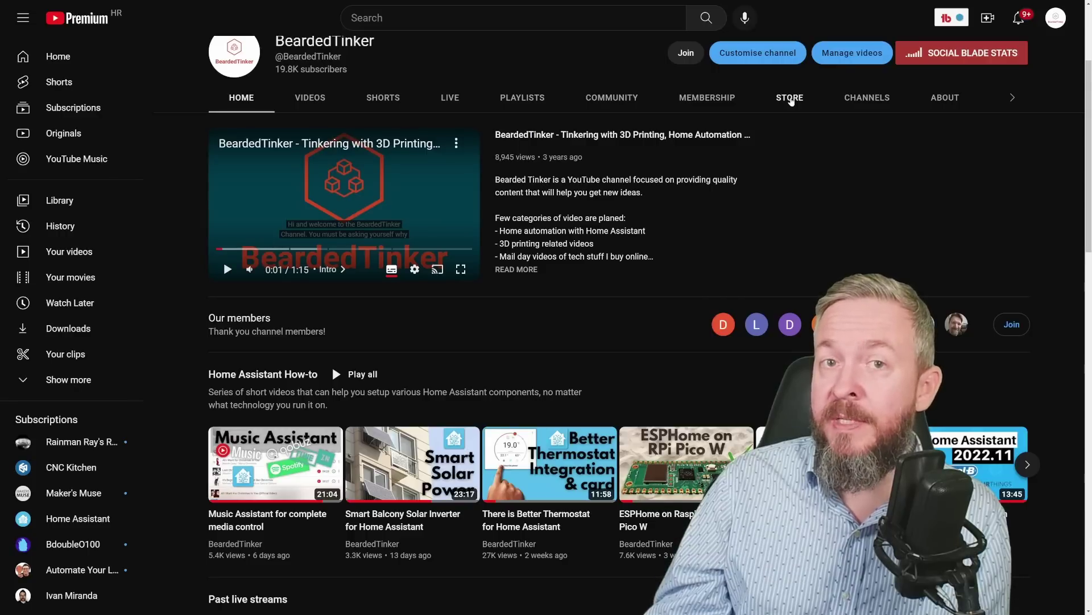